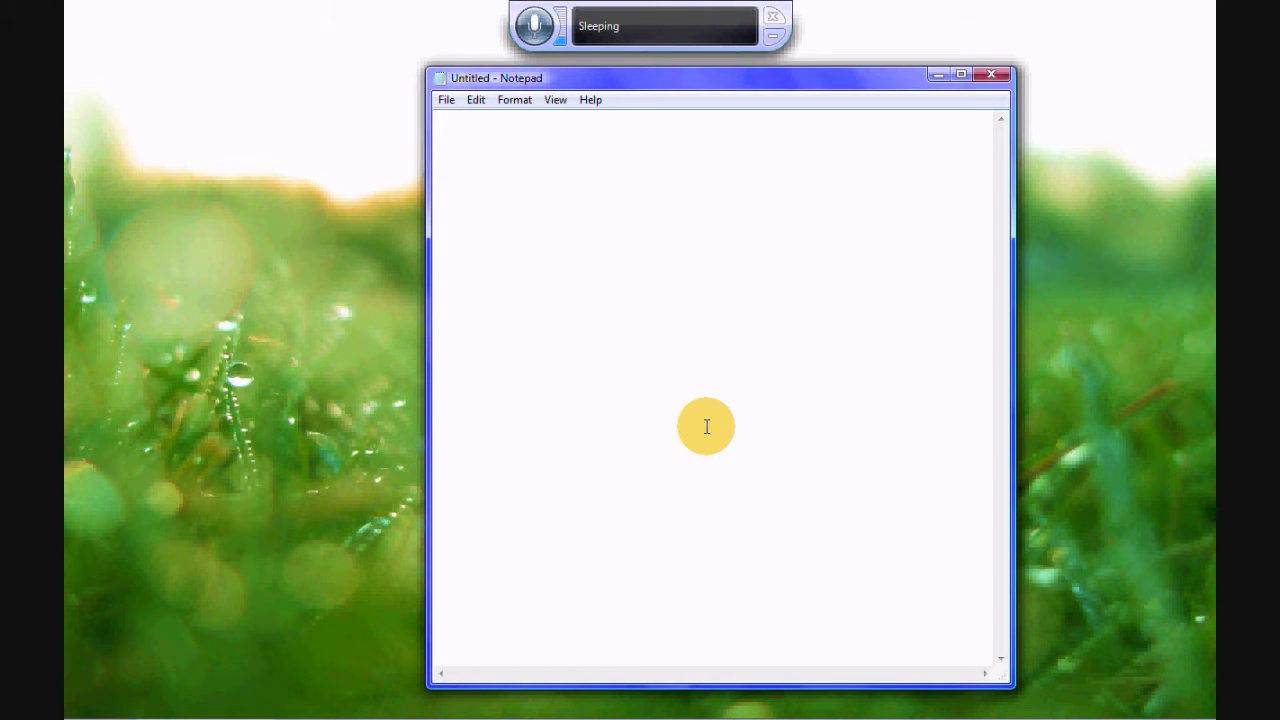
- Type the intro lines from '(Typed using hands)' to 'I am going to do a controled' in Notepad
type("(Typed using ")
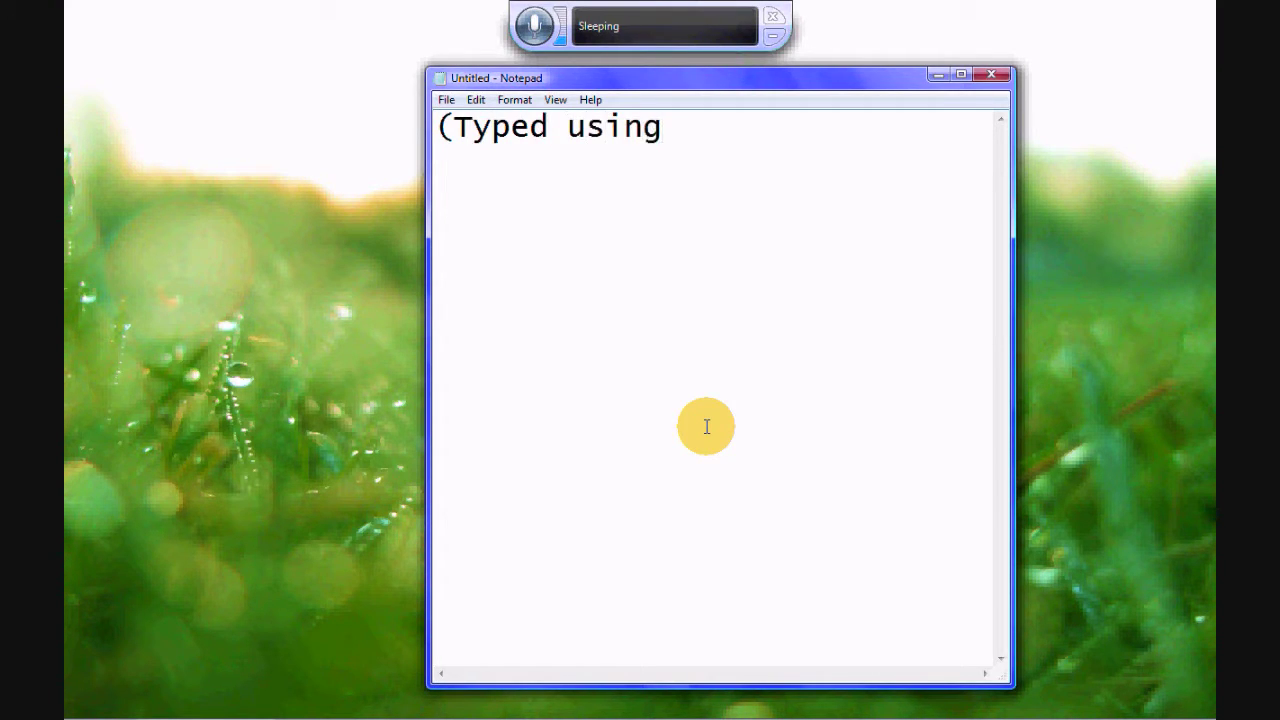
type("hands)")
key("Return")
type("I know t")
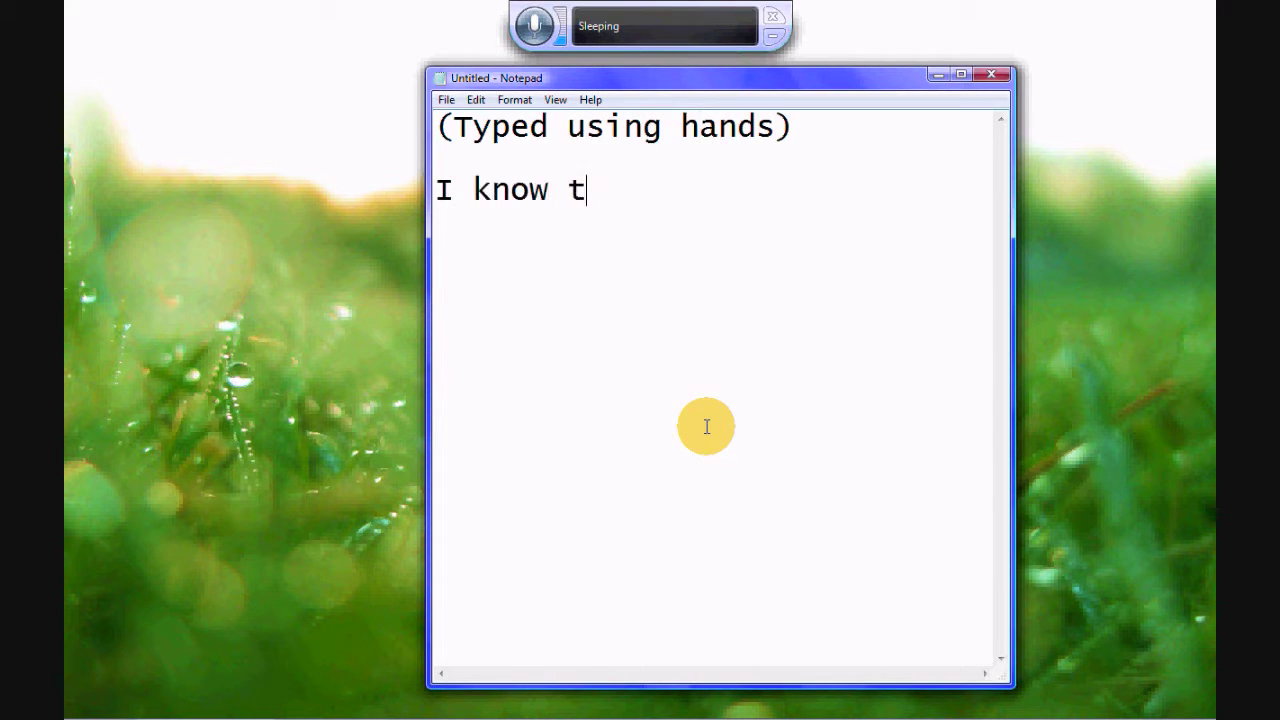
type("here has been alot")
key("Return")
type("going around about Micr")
type("oso")
type("ft Speech Rec")
type("ognition,")
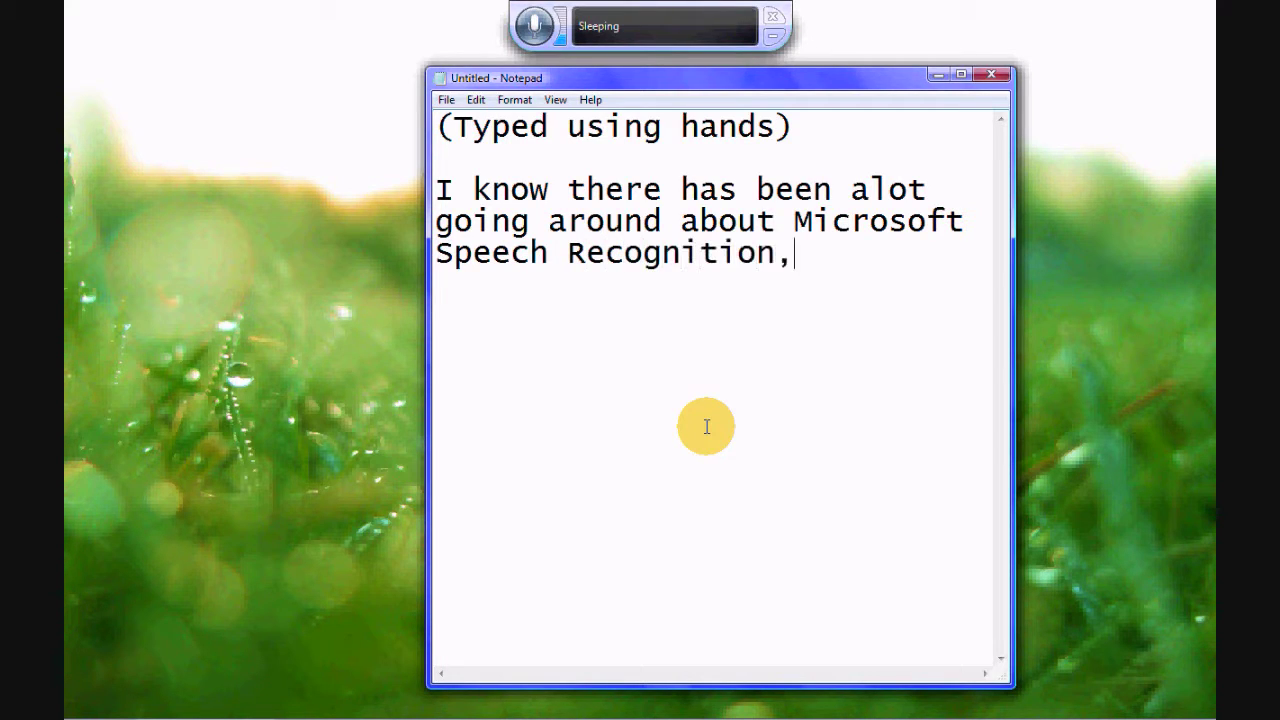
type(" so today i")
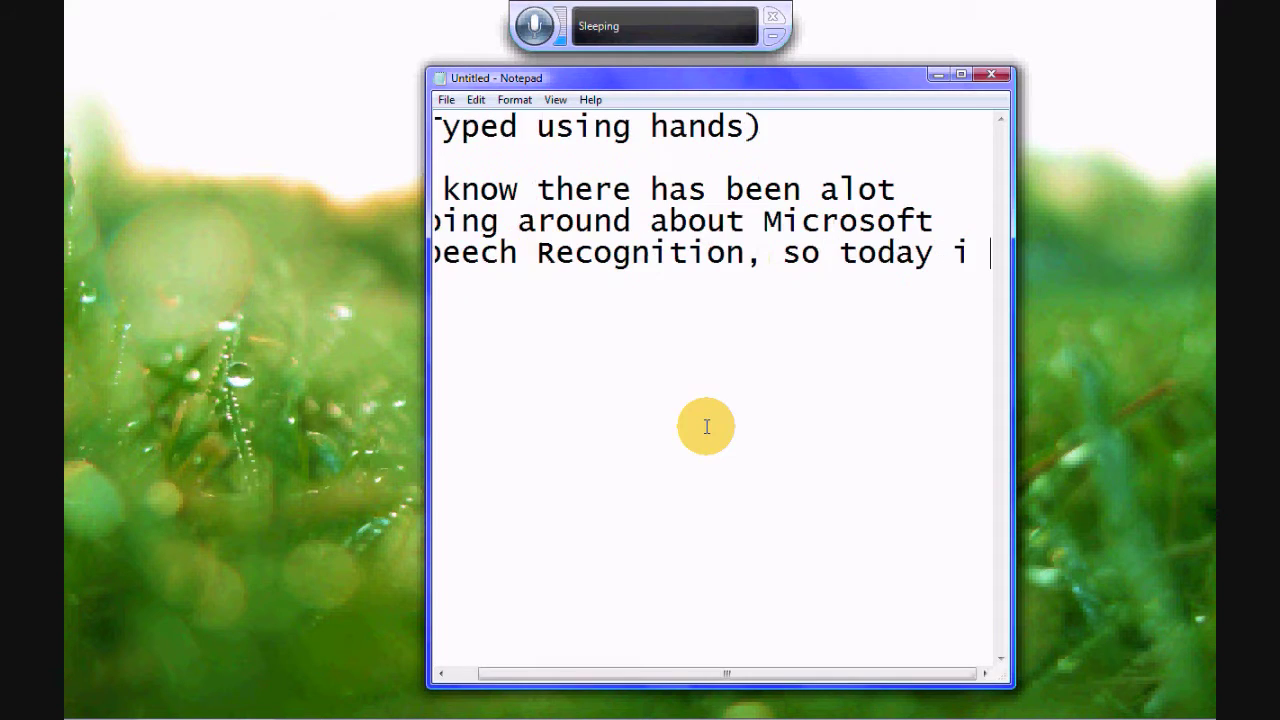
key("BackSpace")
key("Return")
type("i")
key("BackSpace")
type("I am going to ")
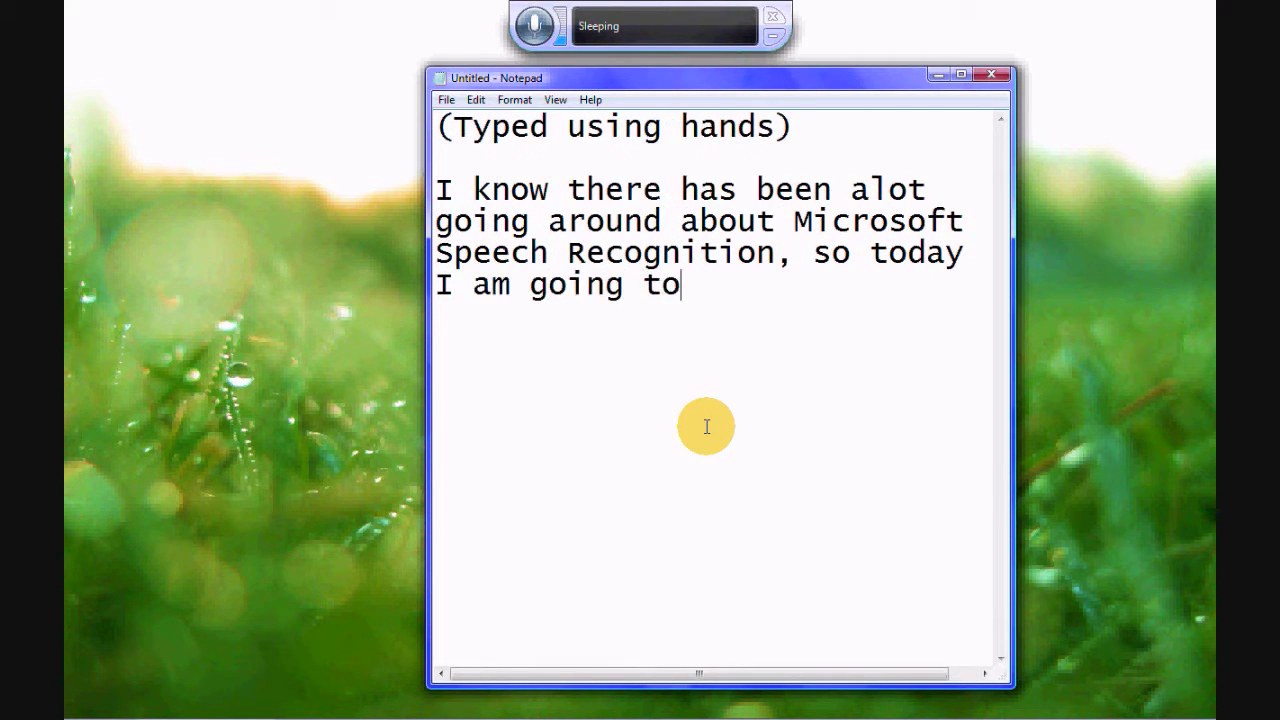
type("do a controled")
key("Return")
- Finish the intro with 'test, I have a feeling we're going to be disapointed...Enjoy!' and minimize Notepad
type("test, i h")
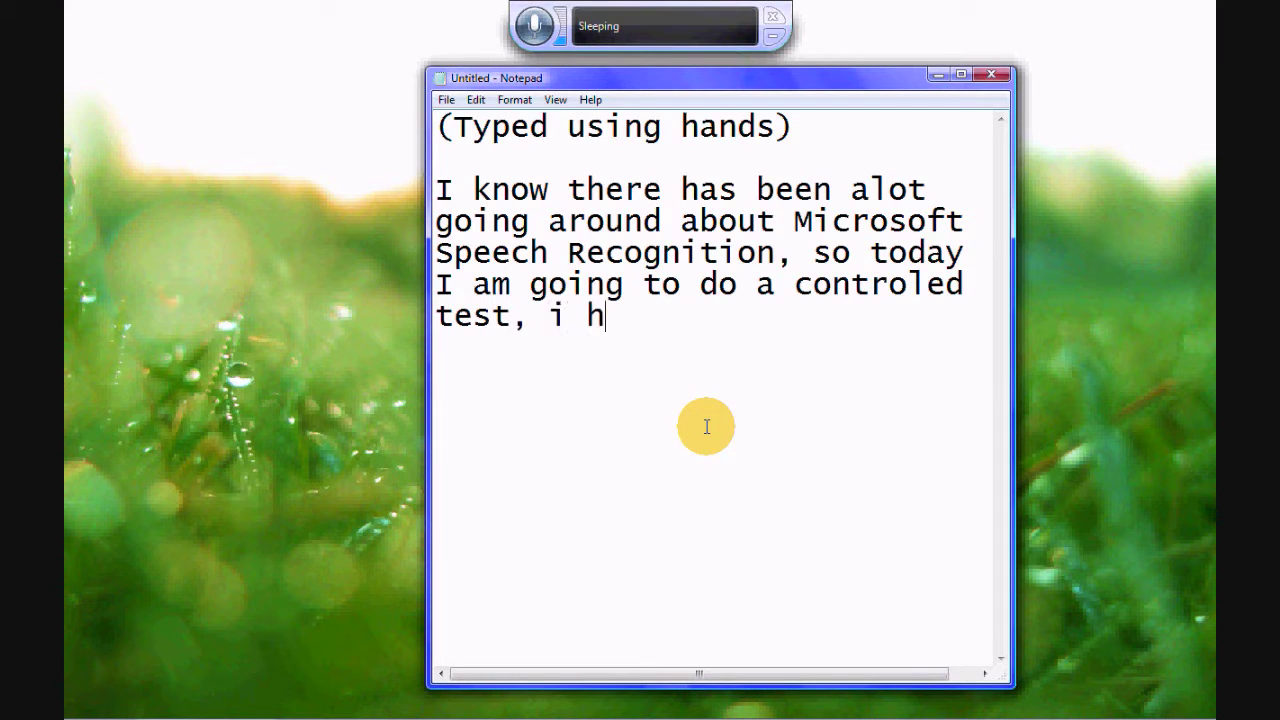
type("ave a f")
key("BackSpace")
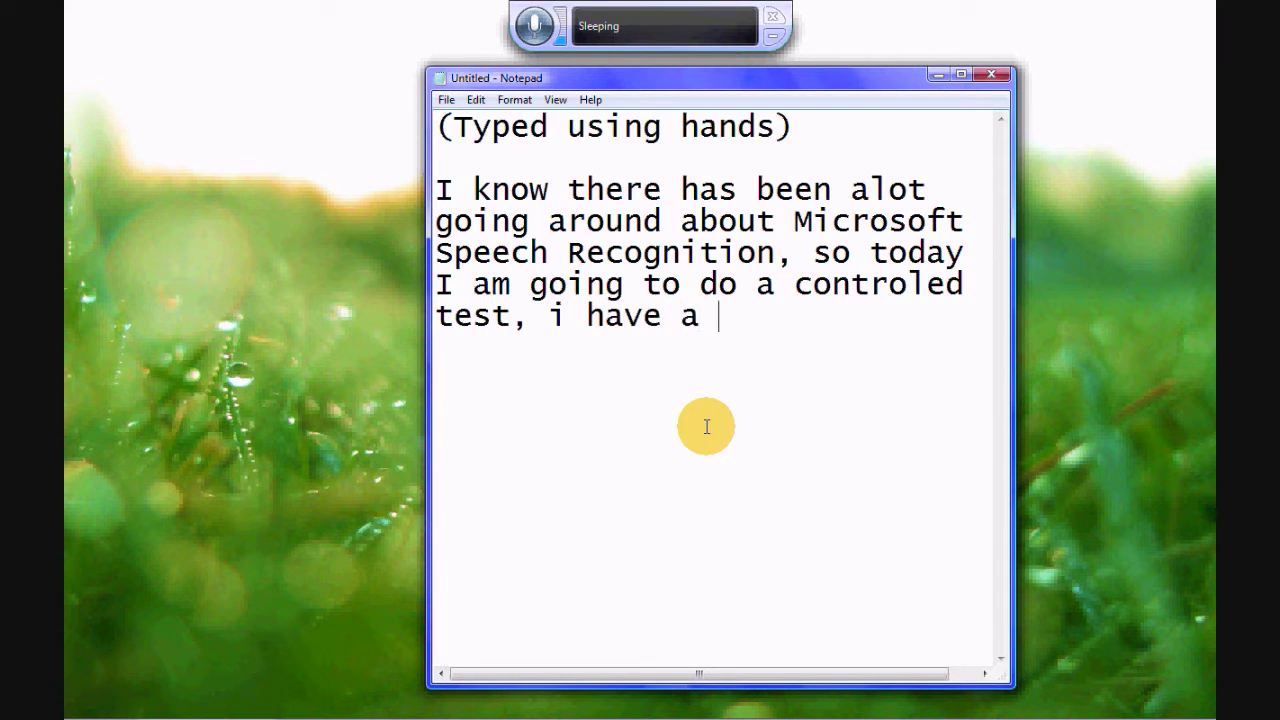
key("BackSpace")
key("BackSpace")
key("BackSpace")
key("BackSpace")
type("I have a feeling we")
key("BackSpace")
type("were")
type("going to be disapoin")
type("ted...")
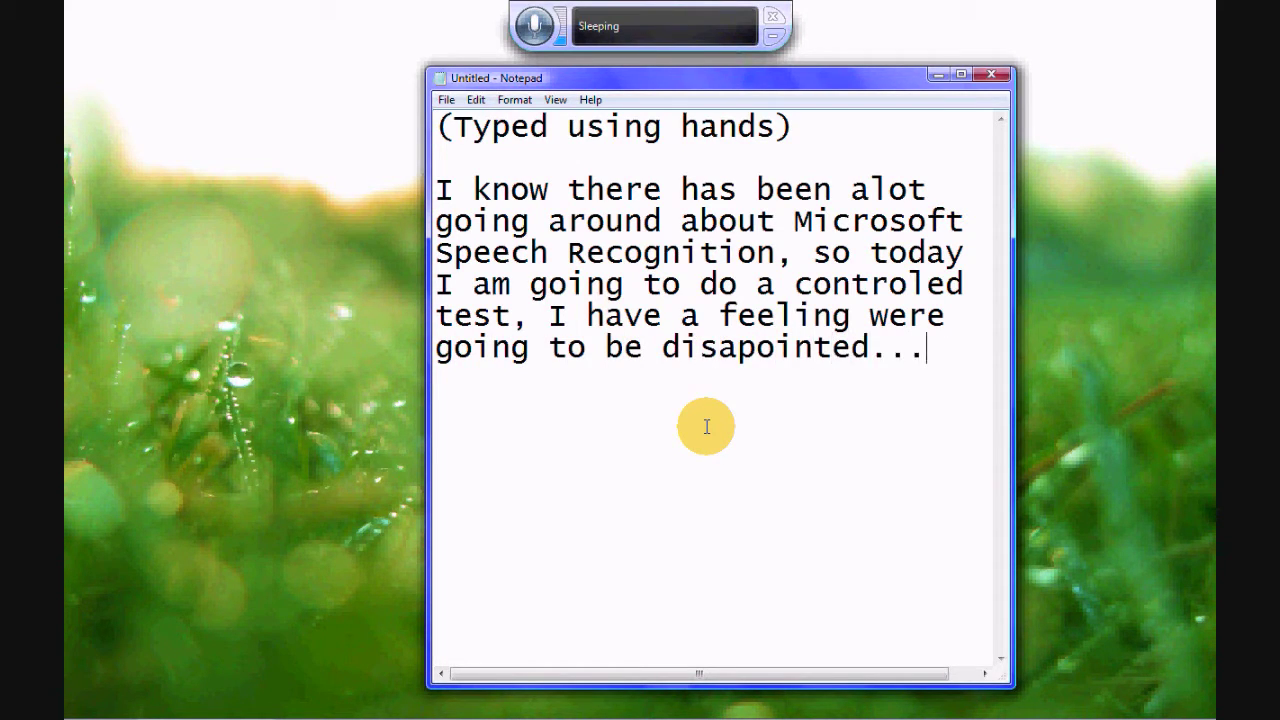
type("Enjno")
key("BackSpace")
key("BackSpace")
type("oy")
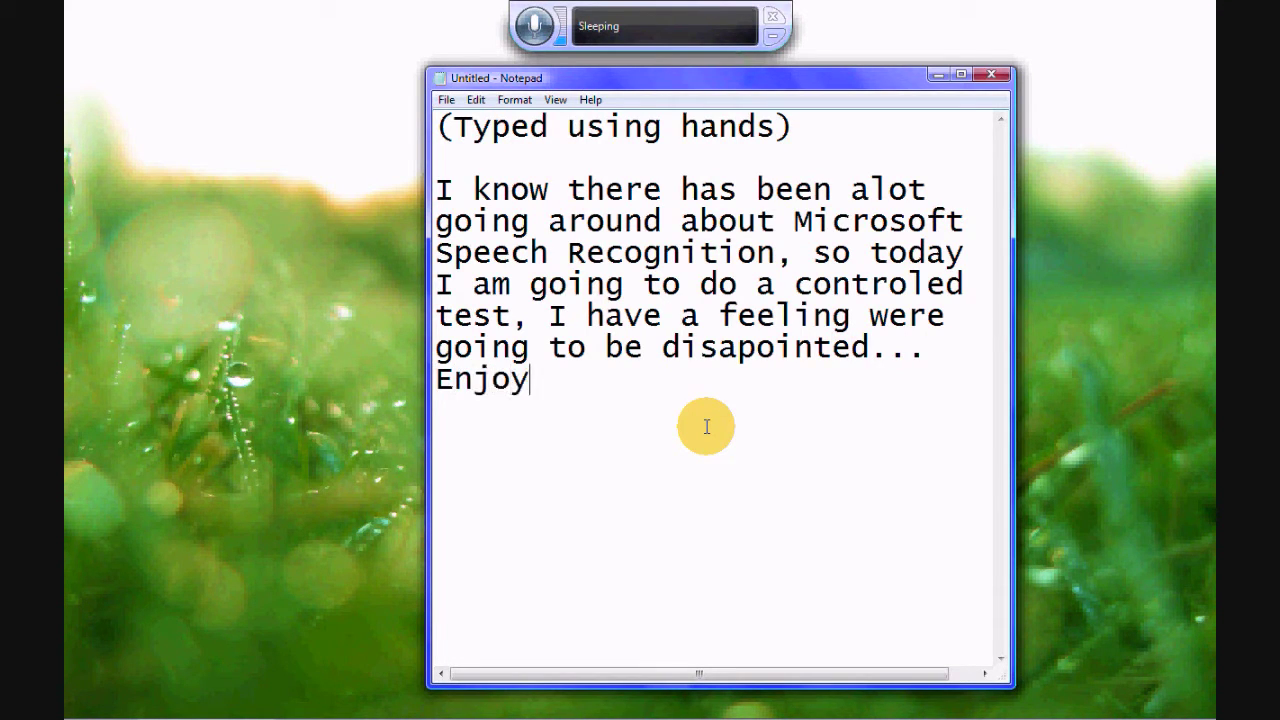
type("!")
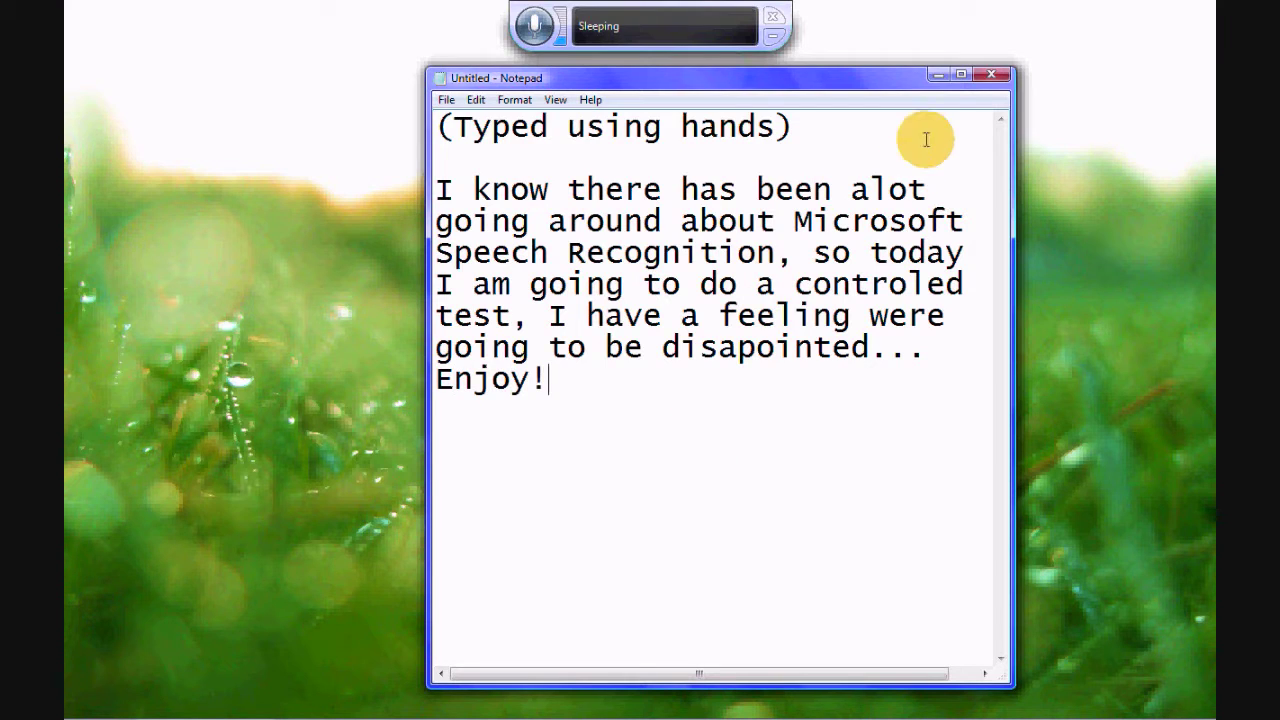
left_click(936, 77)
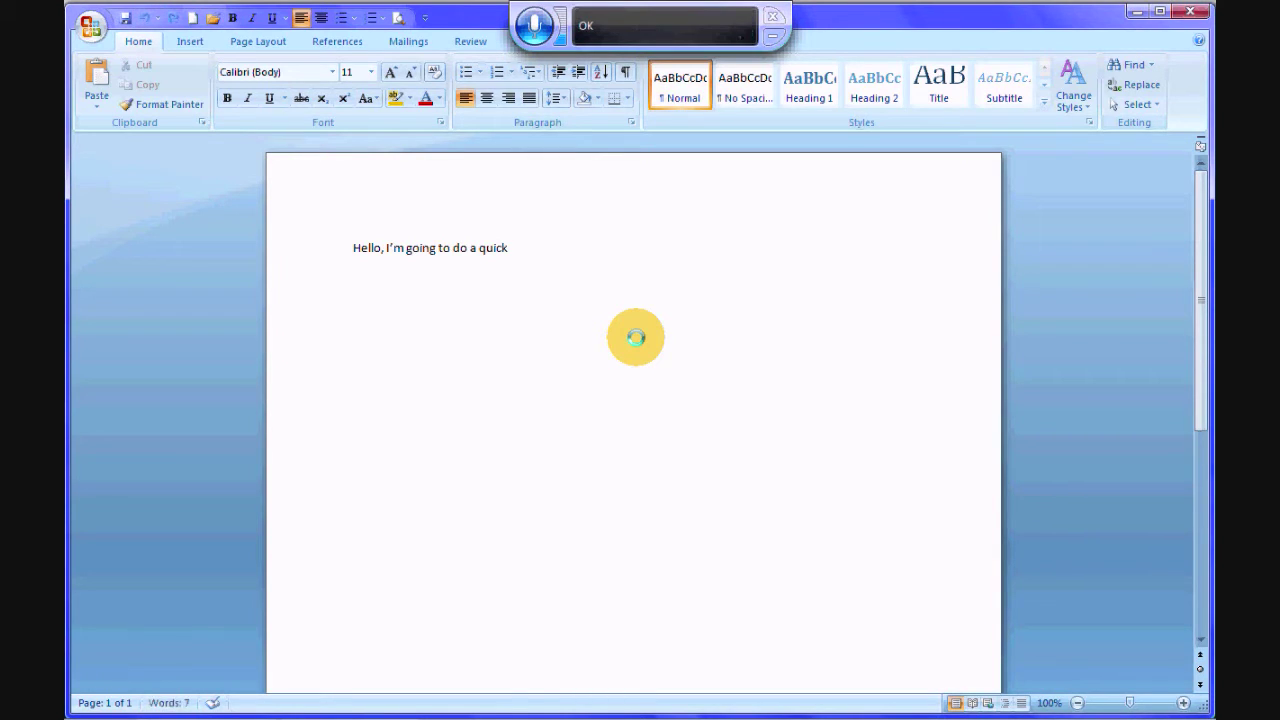
- Dictate the opening line 'Hello, I'm going to do a quick' onto the blank Word page
type("pass")
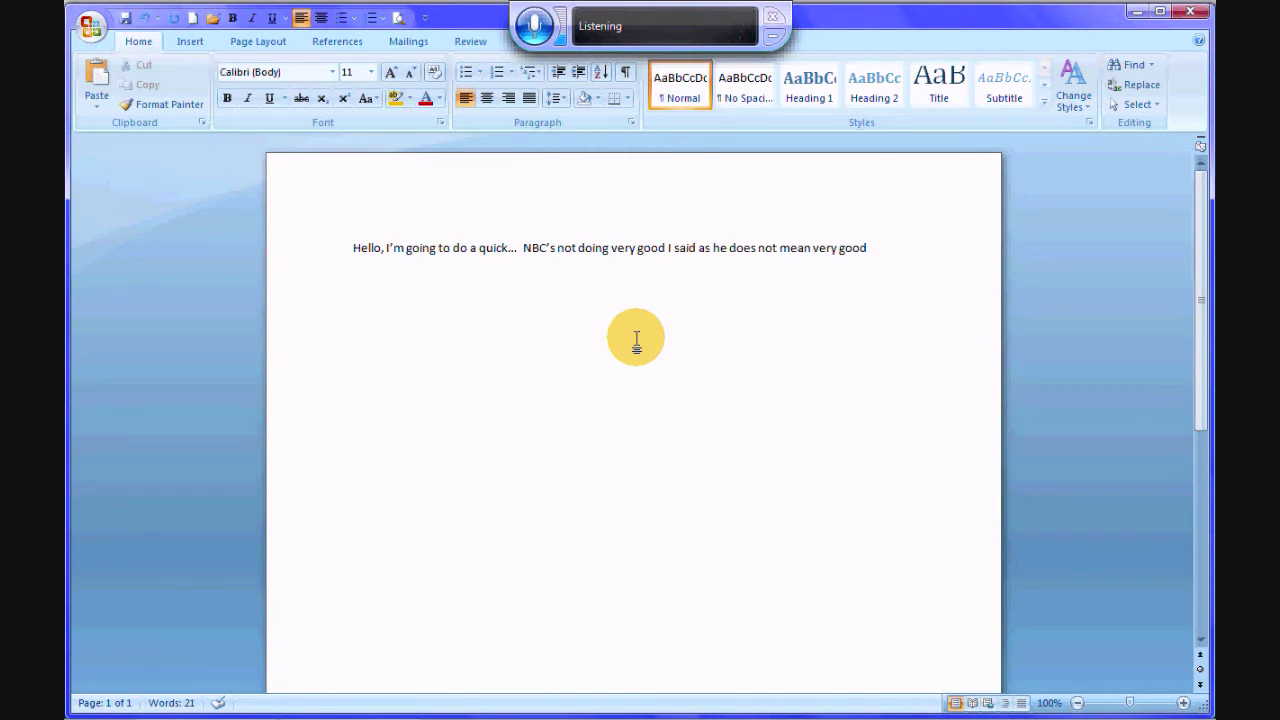
- Start a new paragraph in Word and dictate 'This is for'
key("Return")
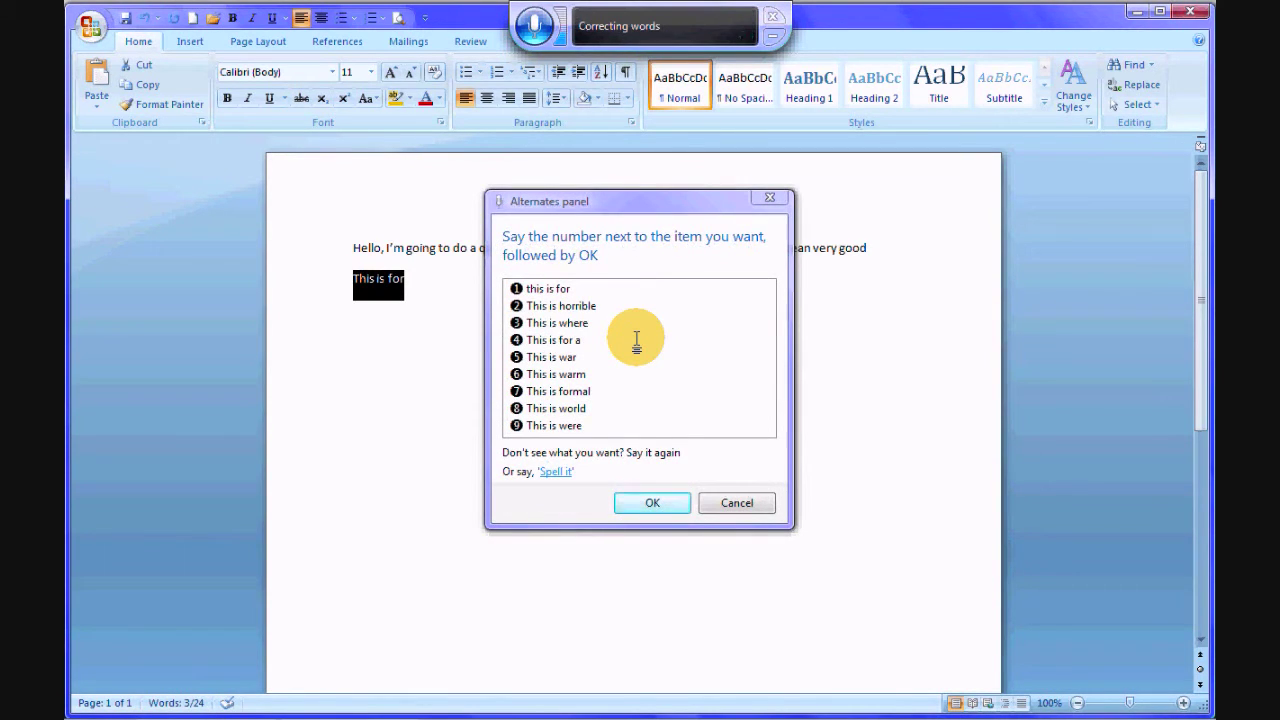
- Append ', it doesn't recognize' to the corrected 'This is horrible' line
type(",")
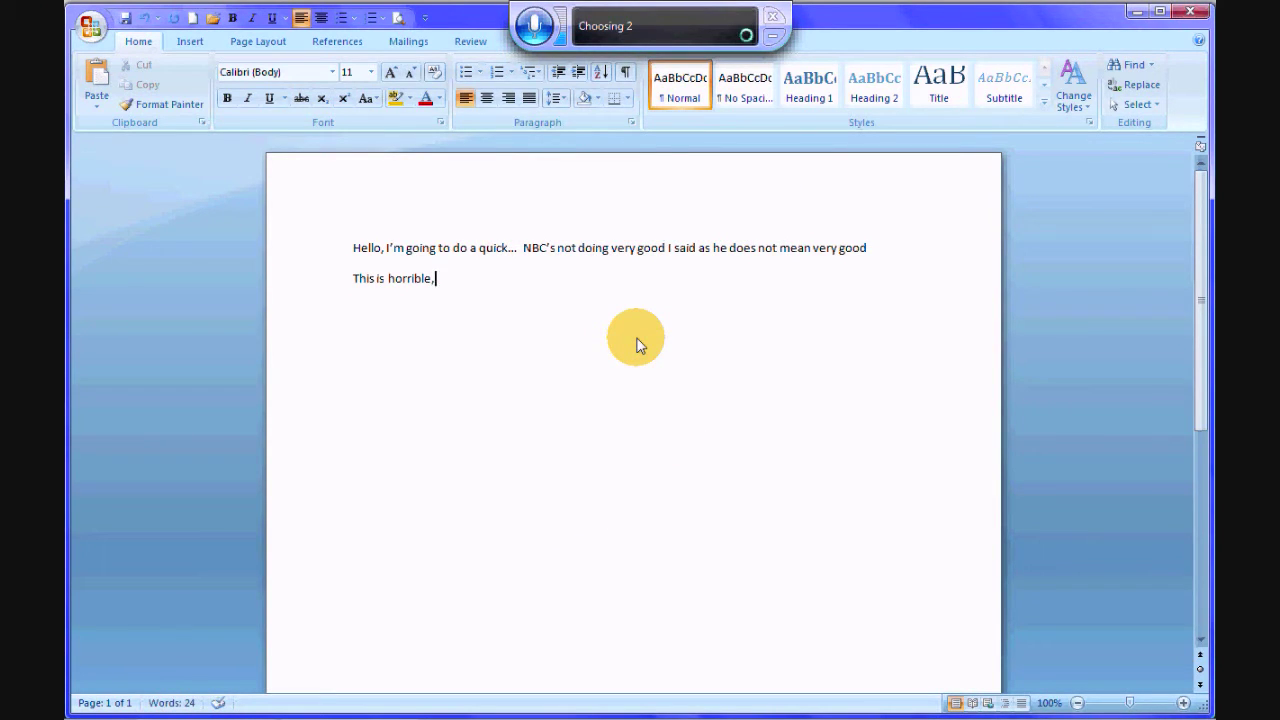
type(" it doesn't recognize")
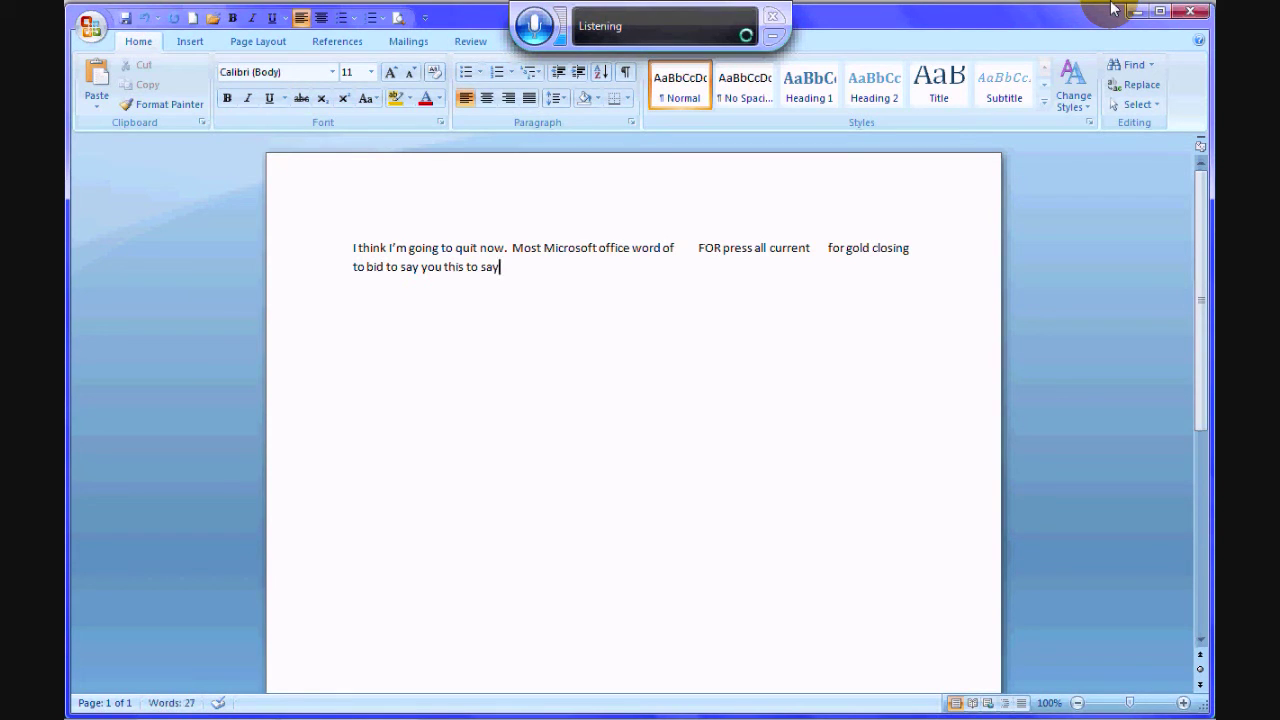
- Close the Word document holding the 'I think I'm going to quit now' dictation
left_click(1190, 11)
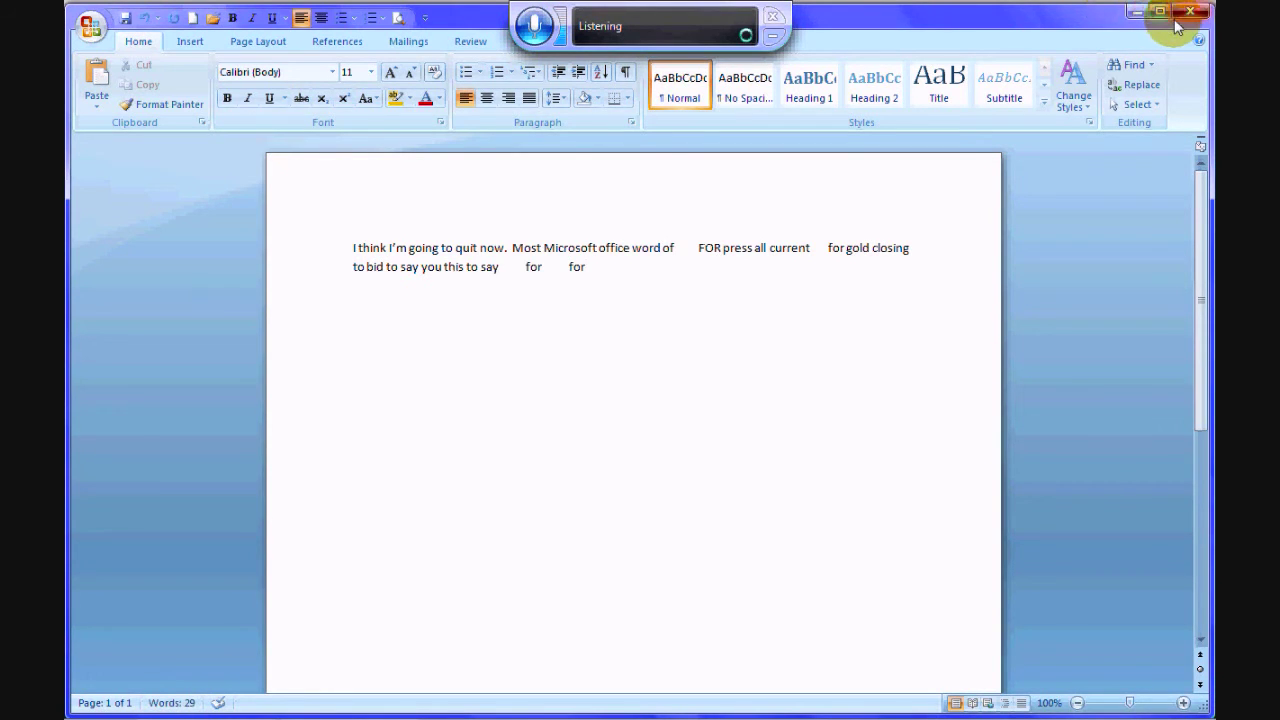
- Close Word without saving, restore Notepad and clear all the intro text
left_click(640, 410)
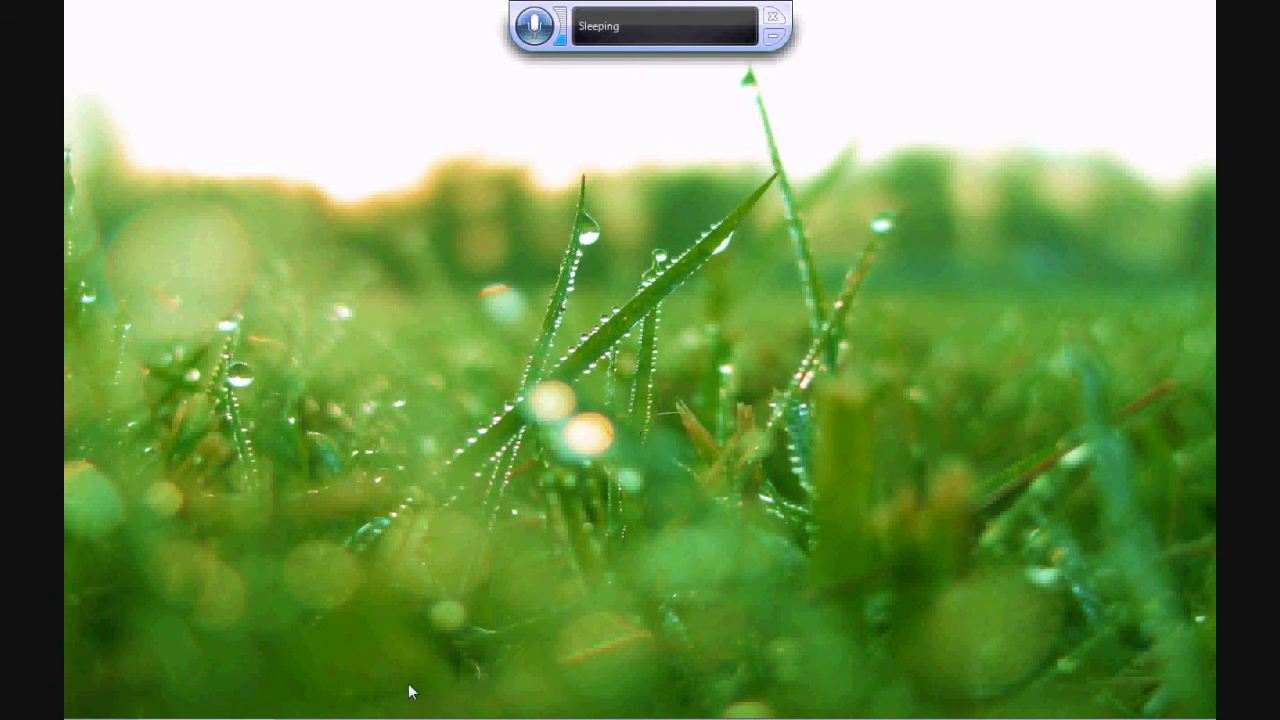
left_click(230, 707)
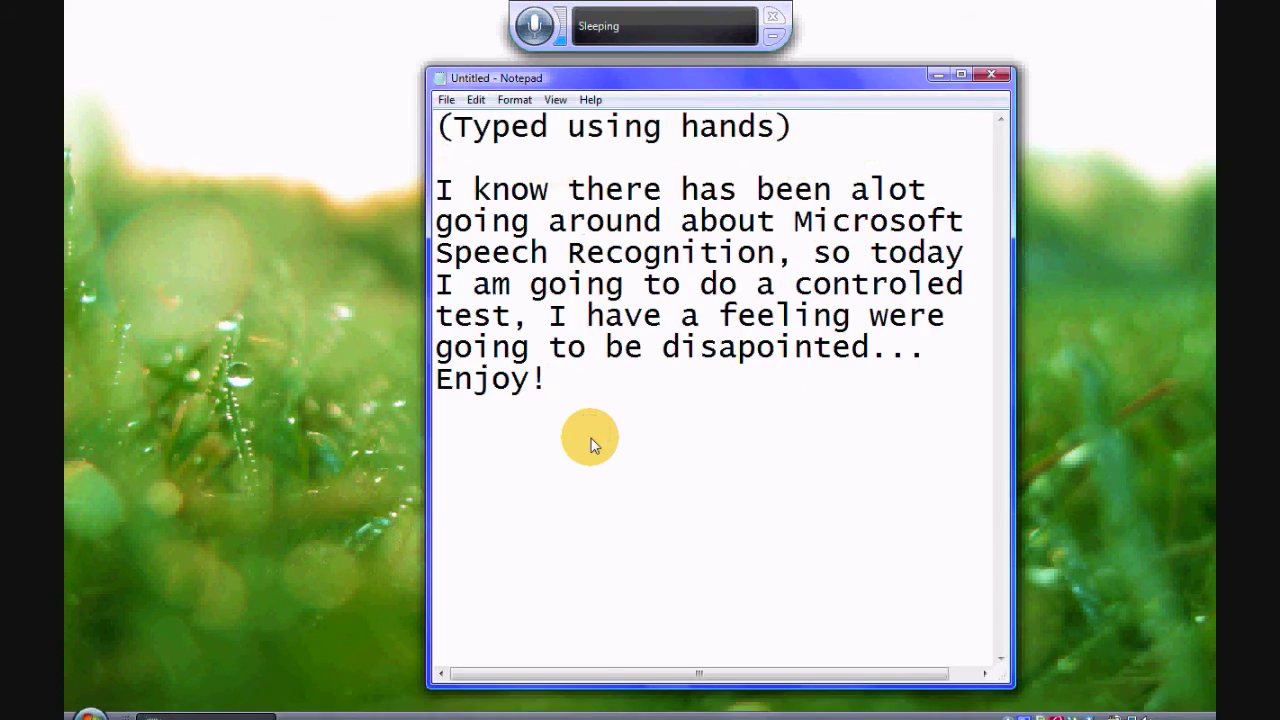
key("ctrl+a")
key("Delete")
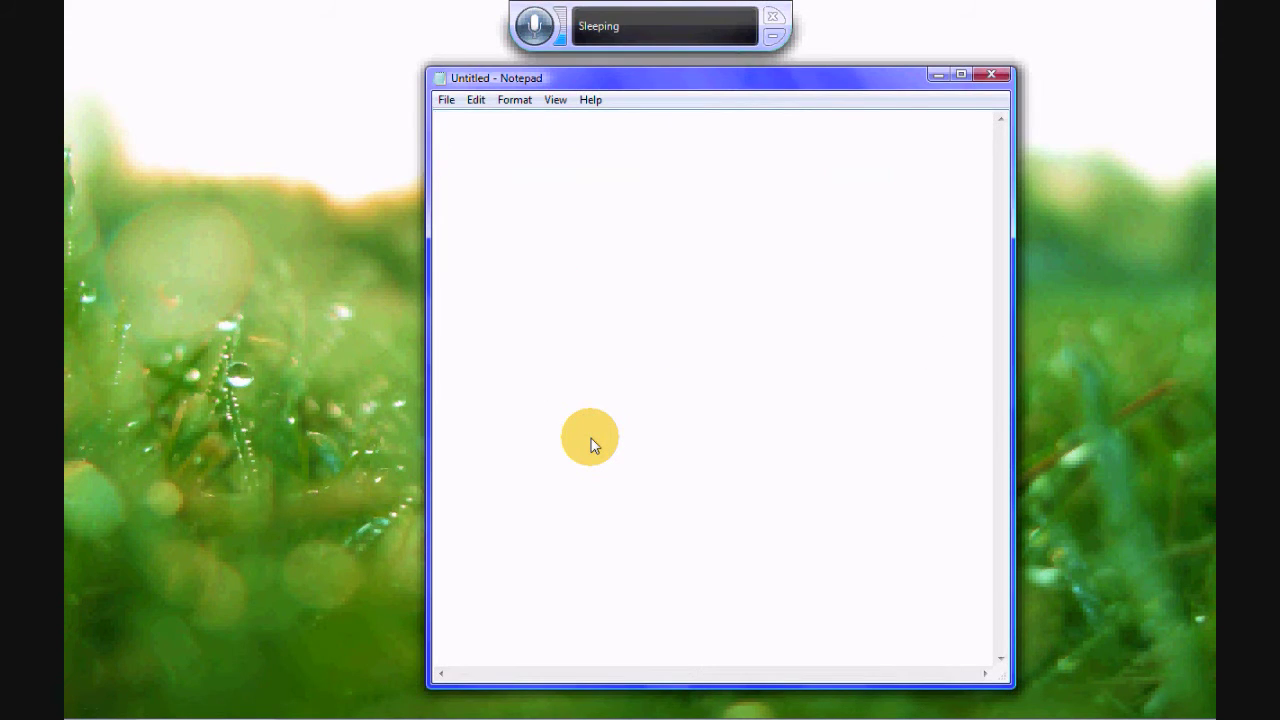
- Type '...How sad... At the end i was trying to say...(phone is ringing...)' plus the walmart aside
type("...")
type("How sad...")
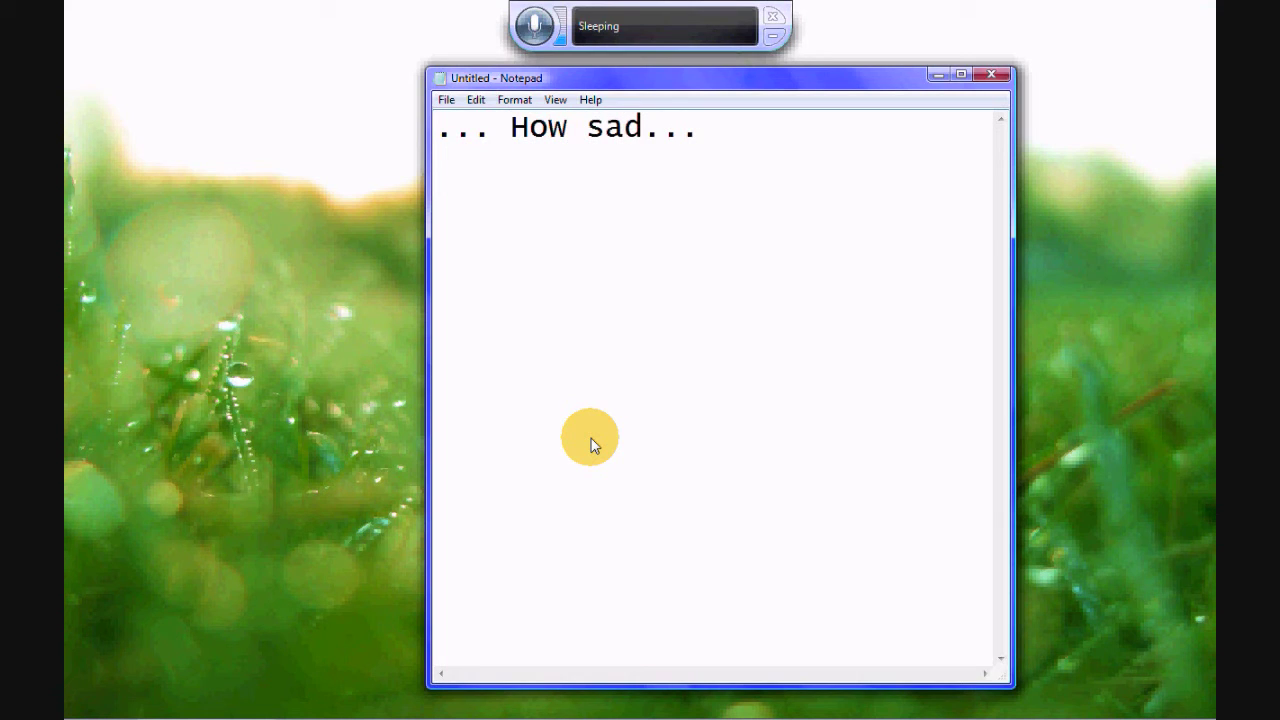
type(" At t he")
key("BackSpace")
key("BackSpace")
key("BackSpace")
key("BackSpace")
type("he end i ")
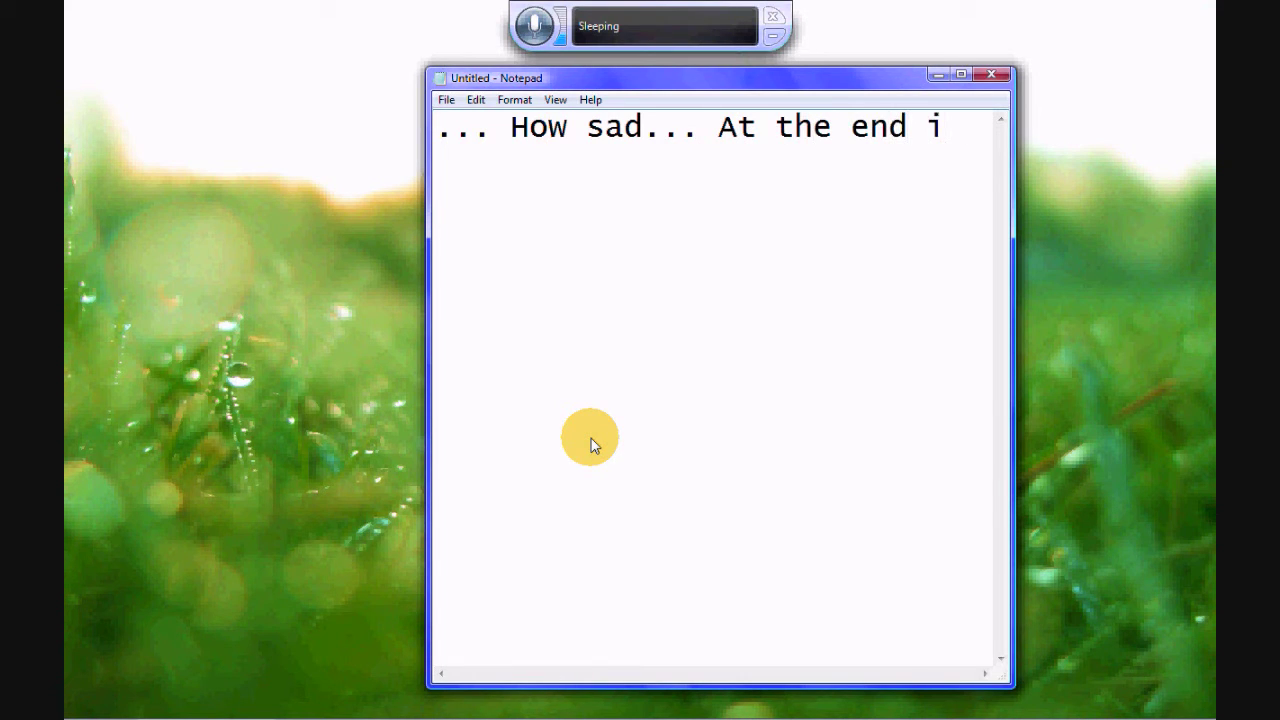
type("was ")
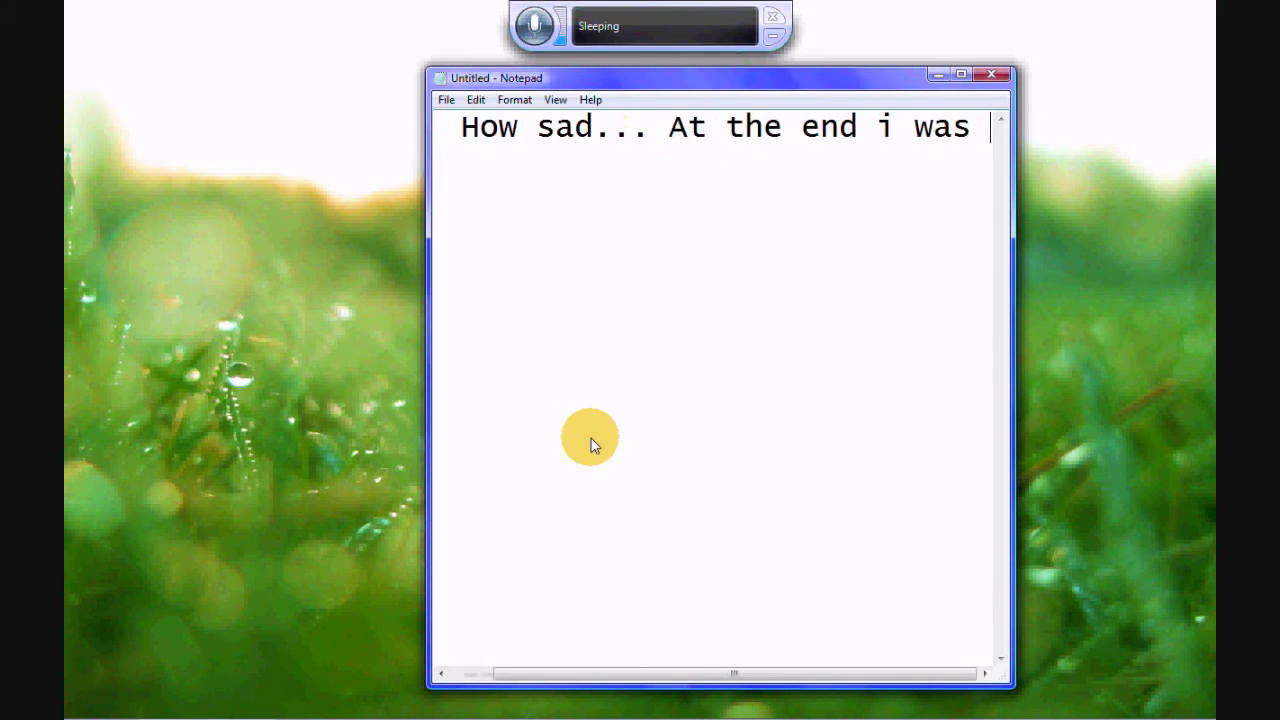
type("trying to say...")
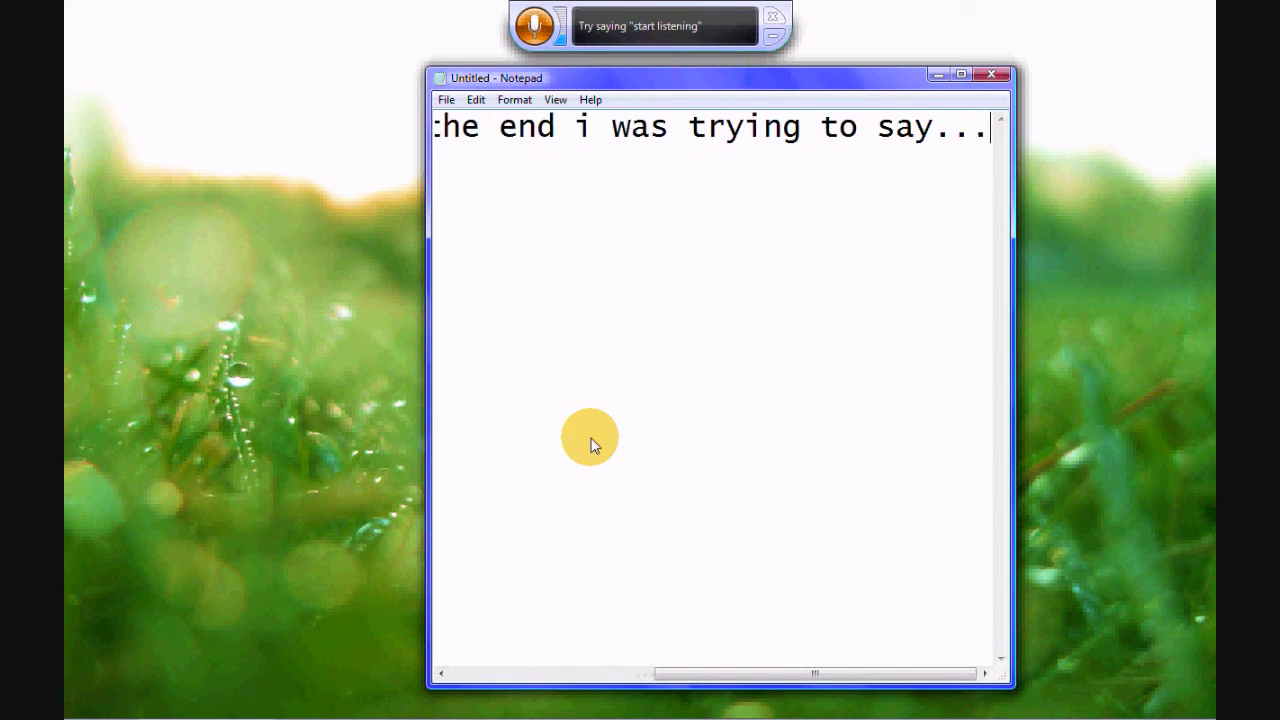
type("(phone is ringing...")
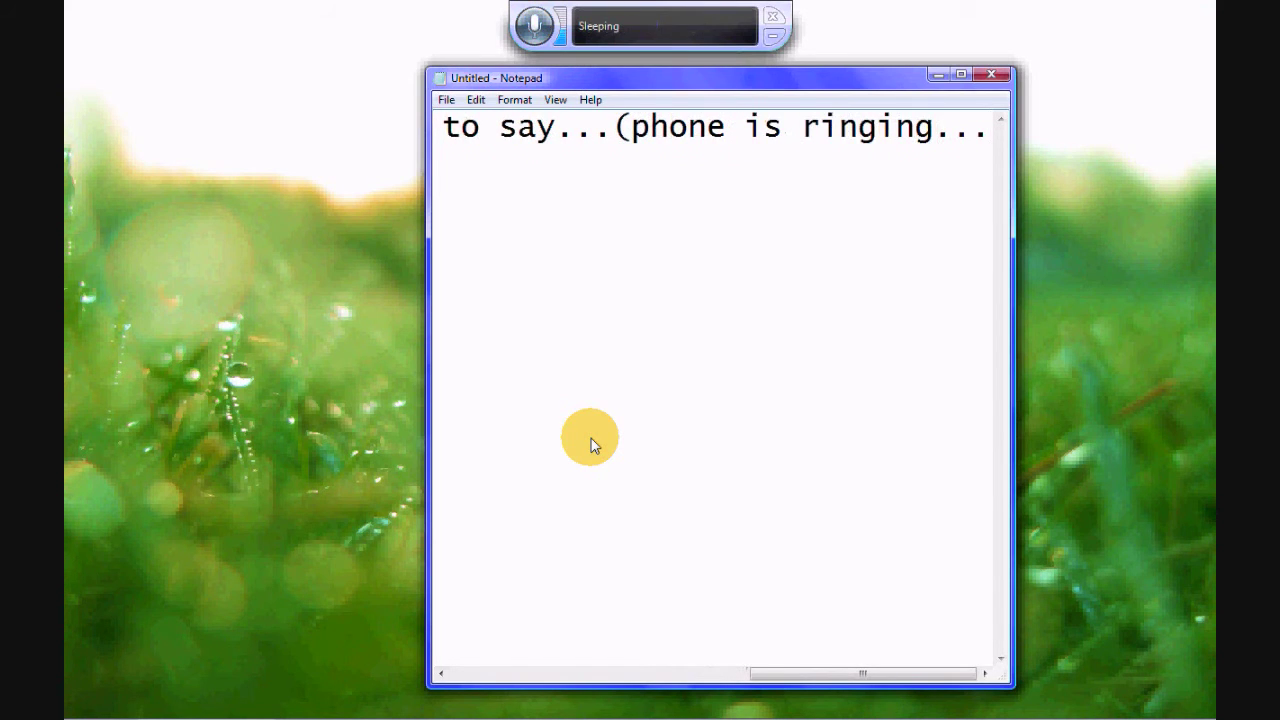
type(")")
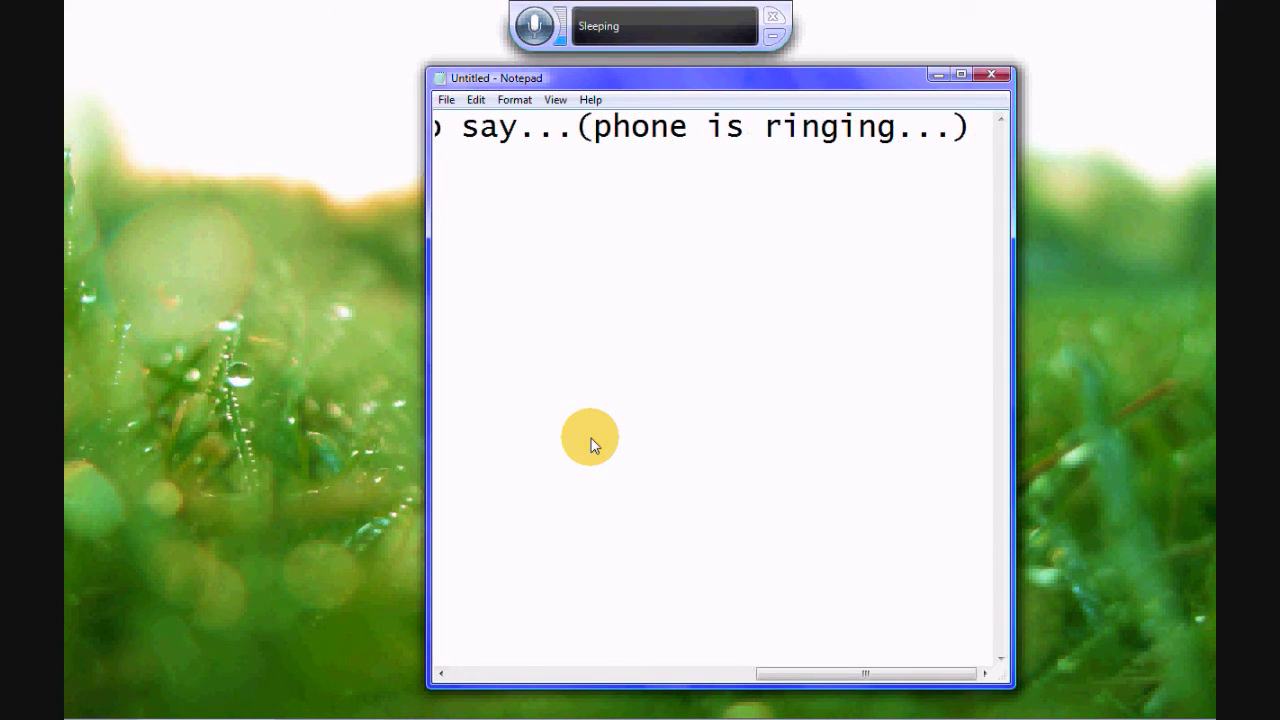
type("Its walmart...")
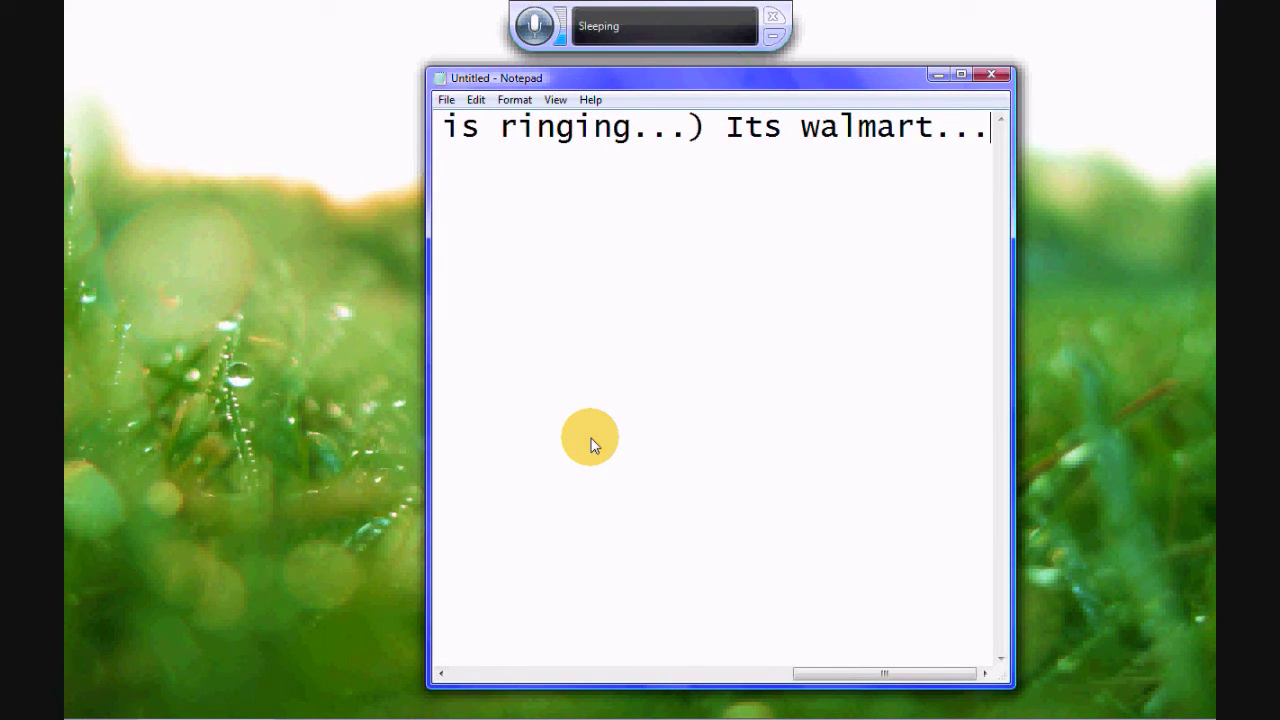
type(" T")
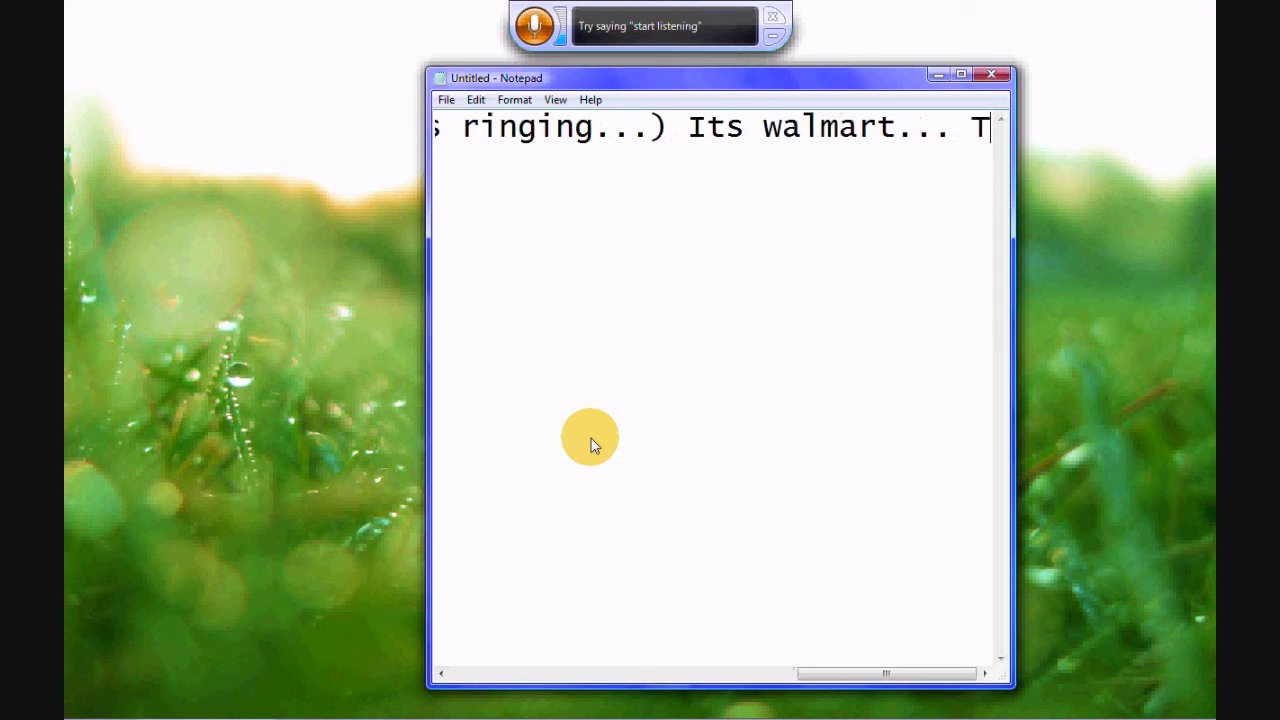
type("hey")
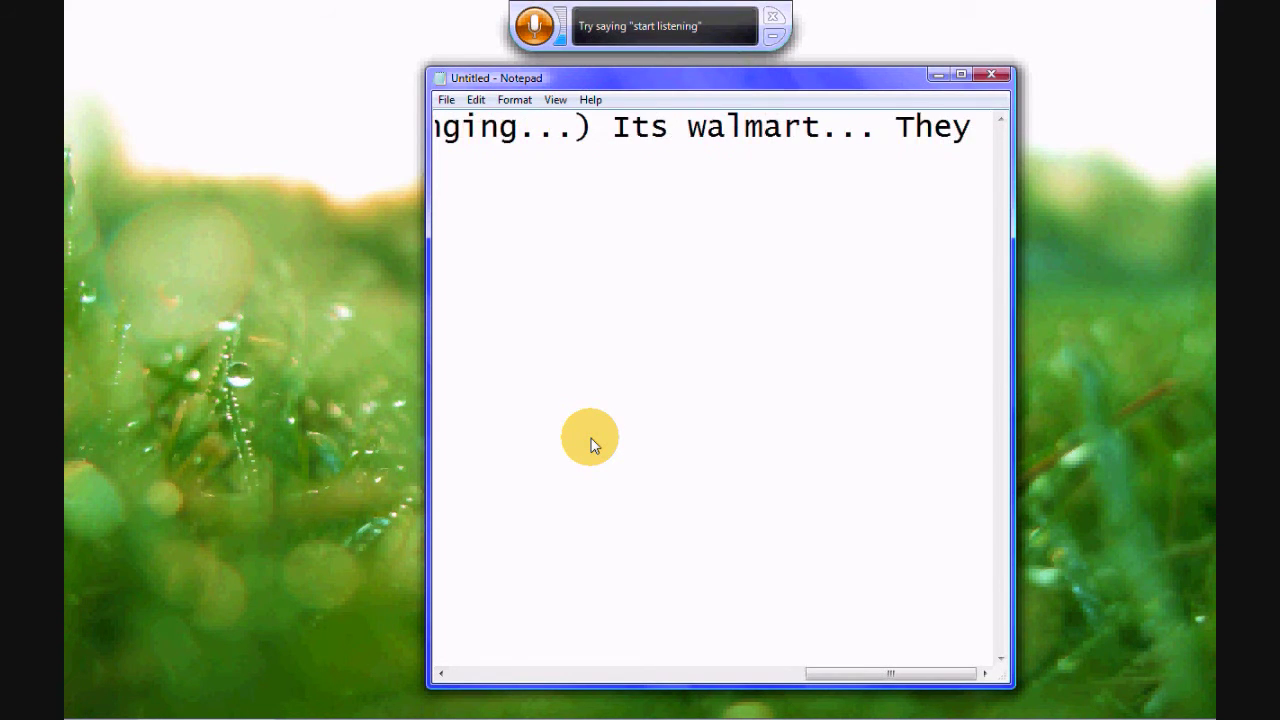
type(" are ")
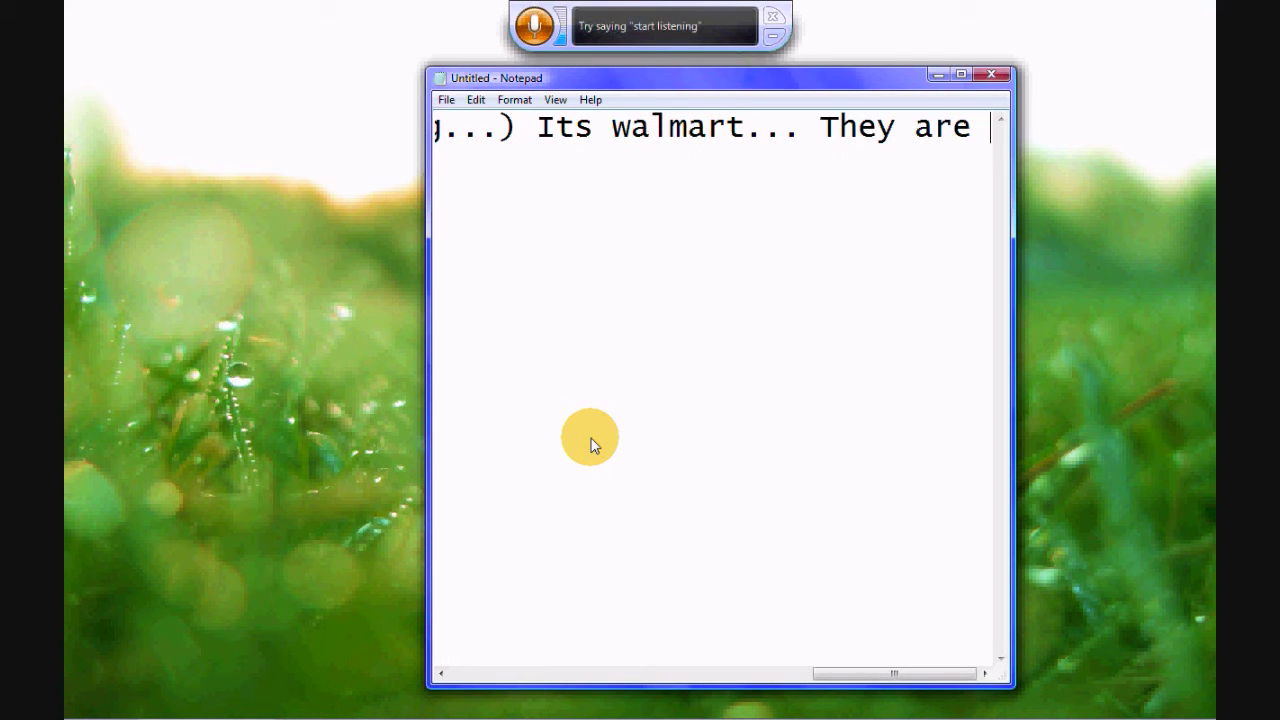
type("really anoying... How sad... At the end i wa")
- Add the line 'Now where was it??Oh yeah, Microsoft Speech Recognition SUCKS!!'
key("Return")
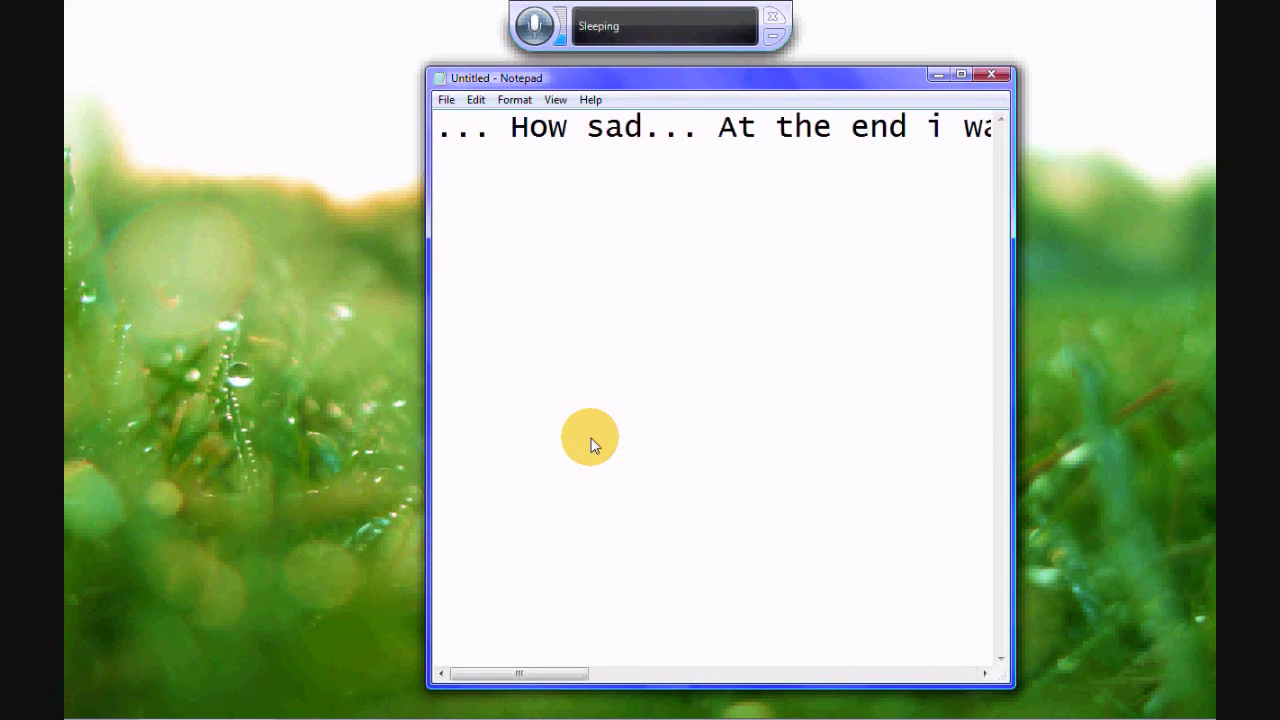
type("Now where was i??O")
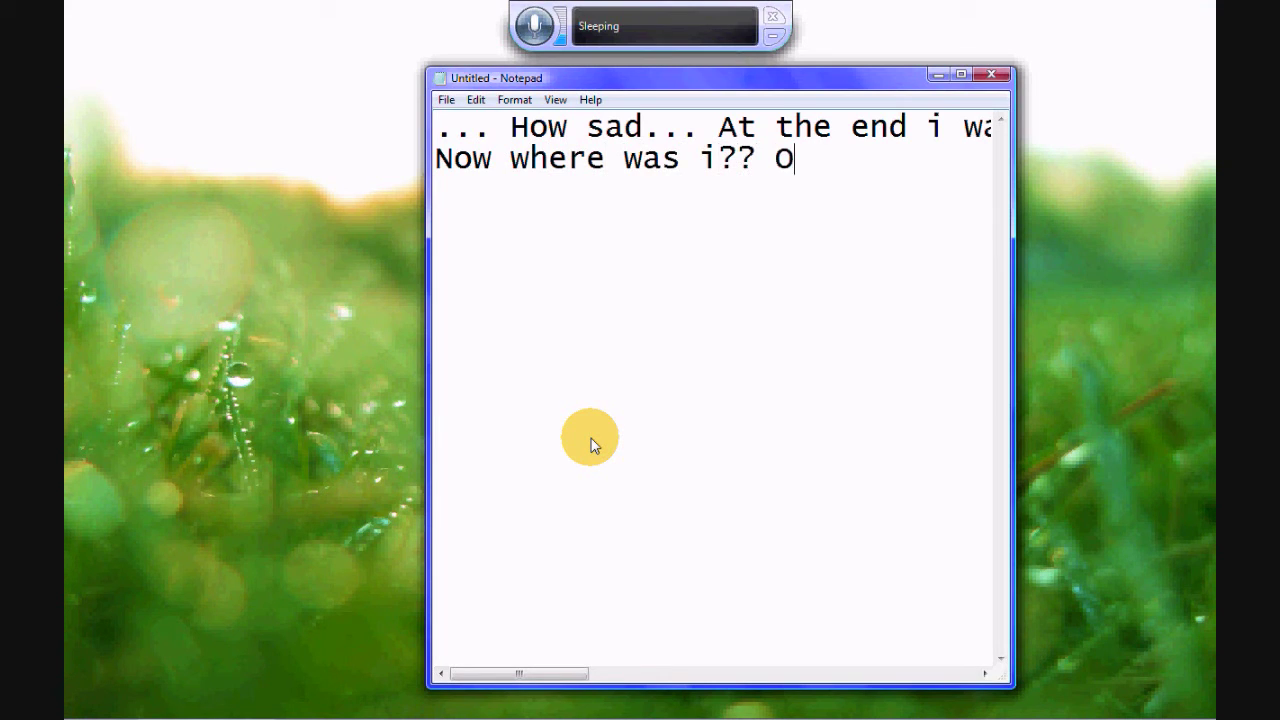
type("h yeah")
type(", Mic")
type("rosoft Peec")
key("BackSpace")
key("BackSpace")
key("BackSpace")
key("BackSpace")
type("Speech Recognition ")
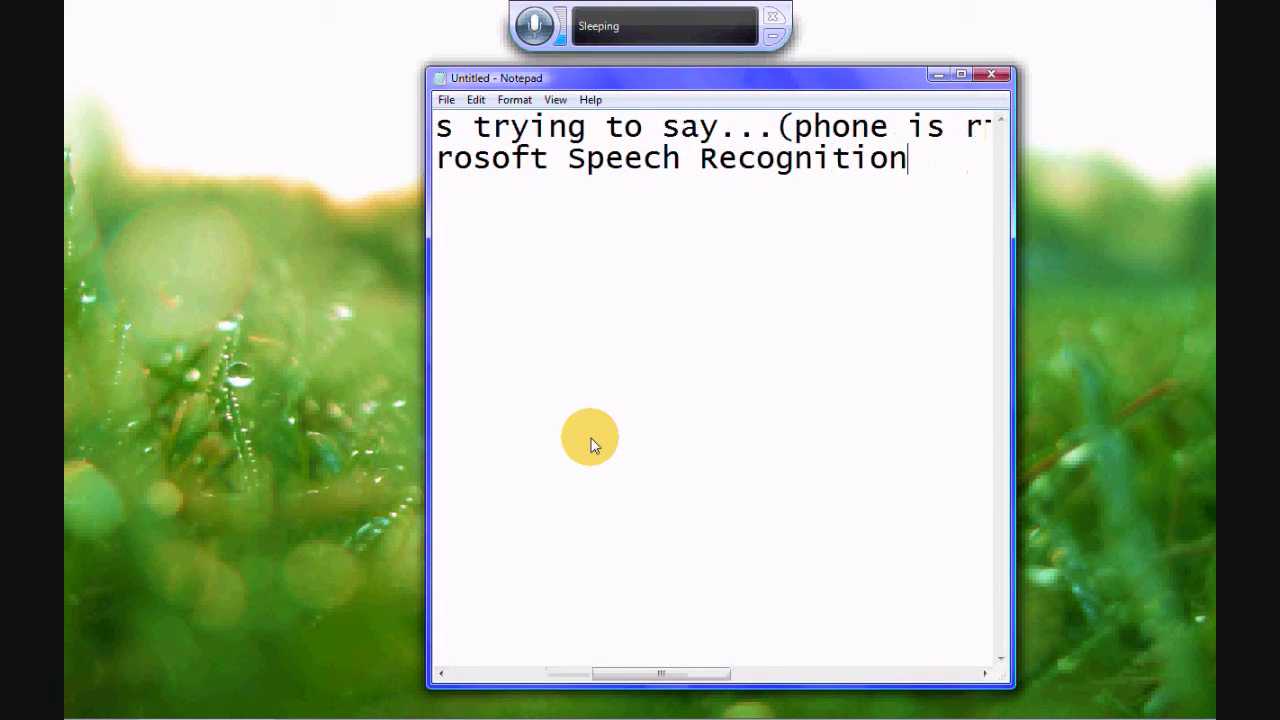
type("SUCKS")
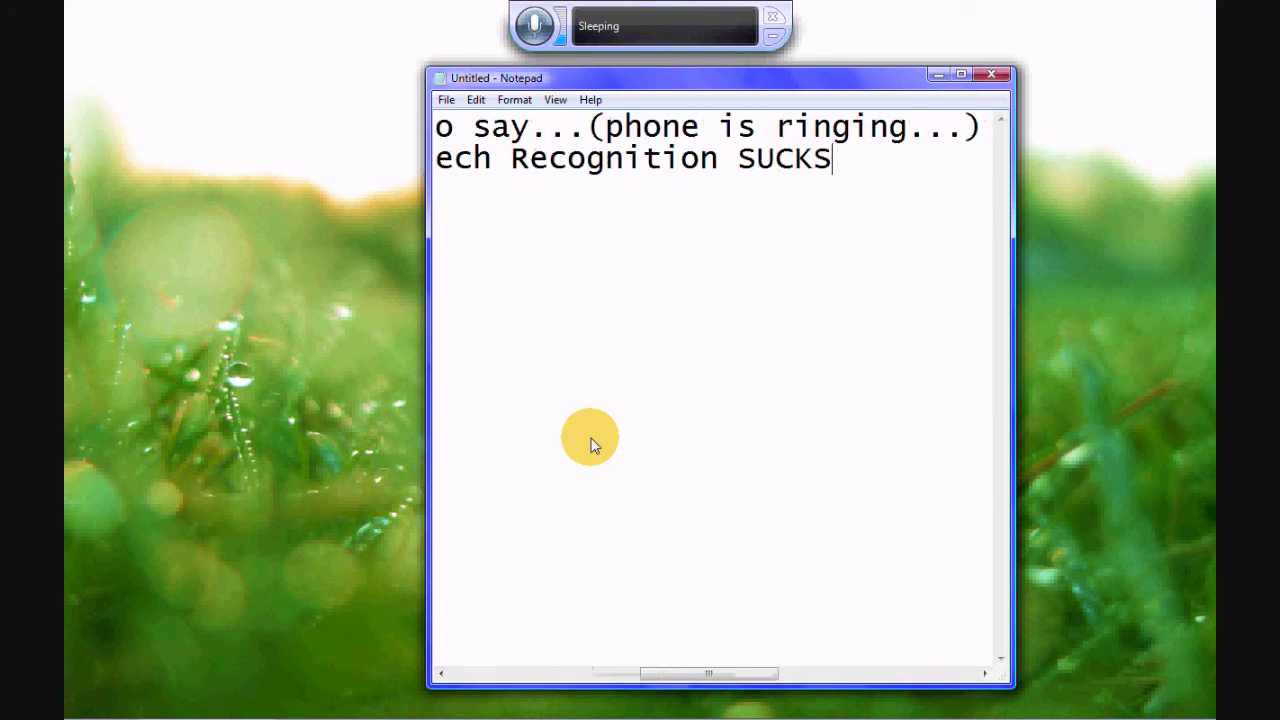
type("!!")
- Add 'I have never seen anything as bad as it...' and 'Thanks for watching!! And until Next time!', then close Notepad
key("Return")
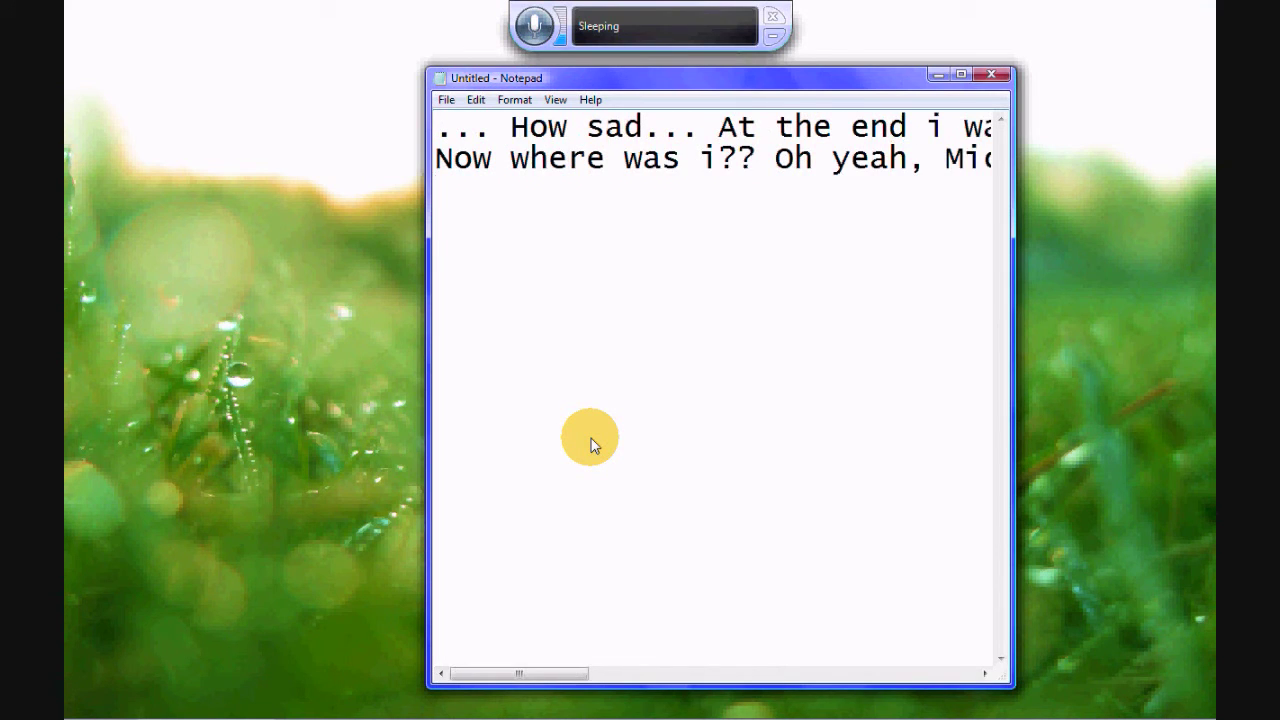
type("I have never seen anytihng as bad as")
type(" it... Wel")
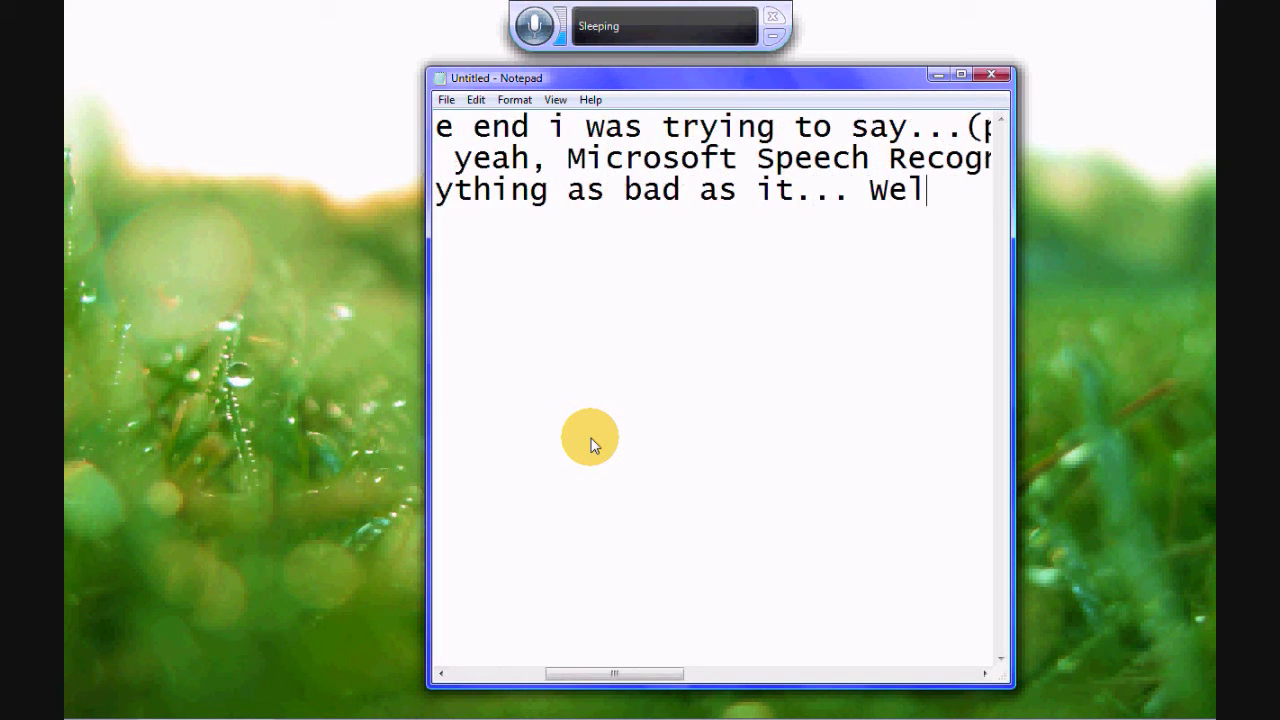
key("Return")
type("T")
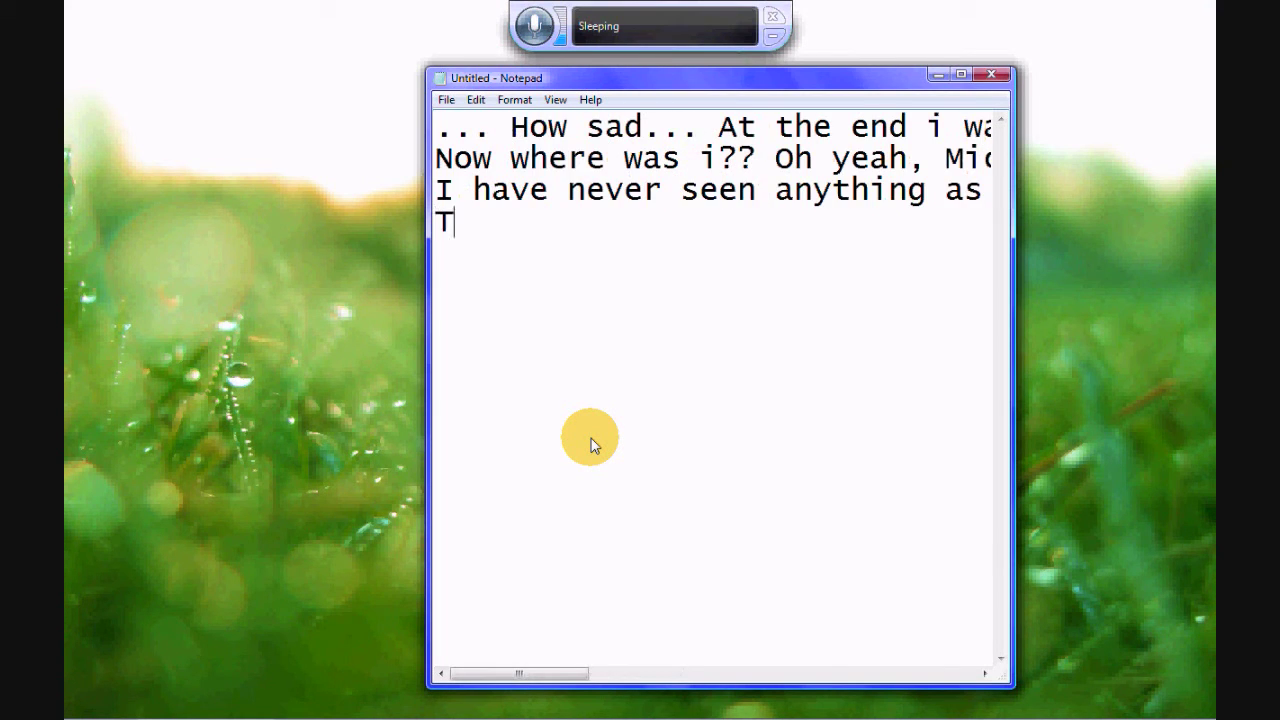
type("hanks for watch")
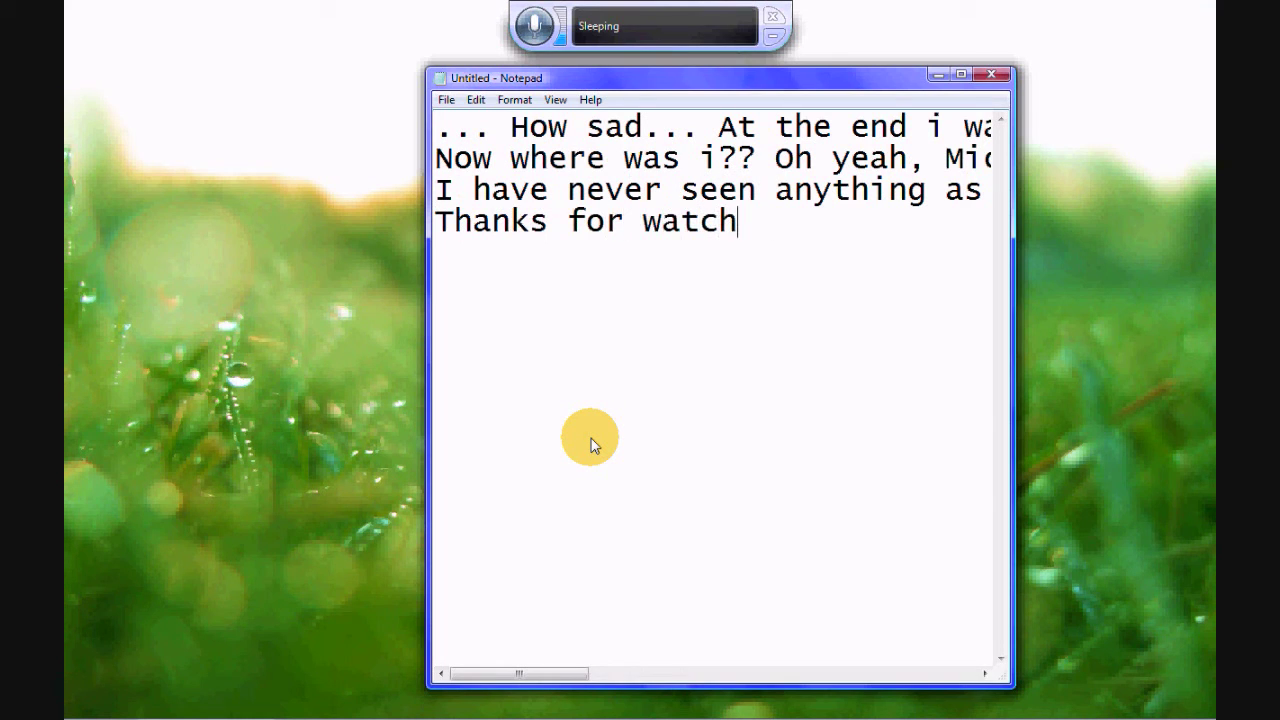
type("ing!! ")
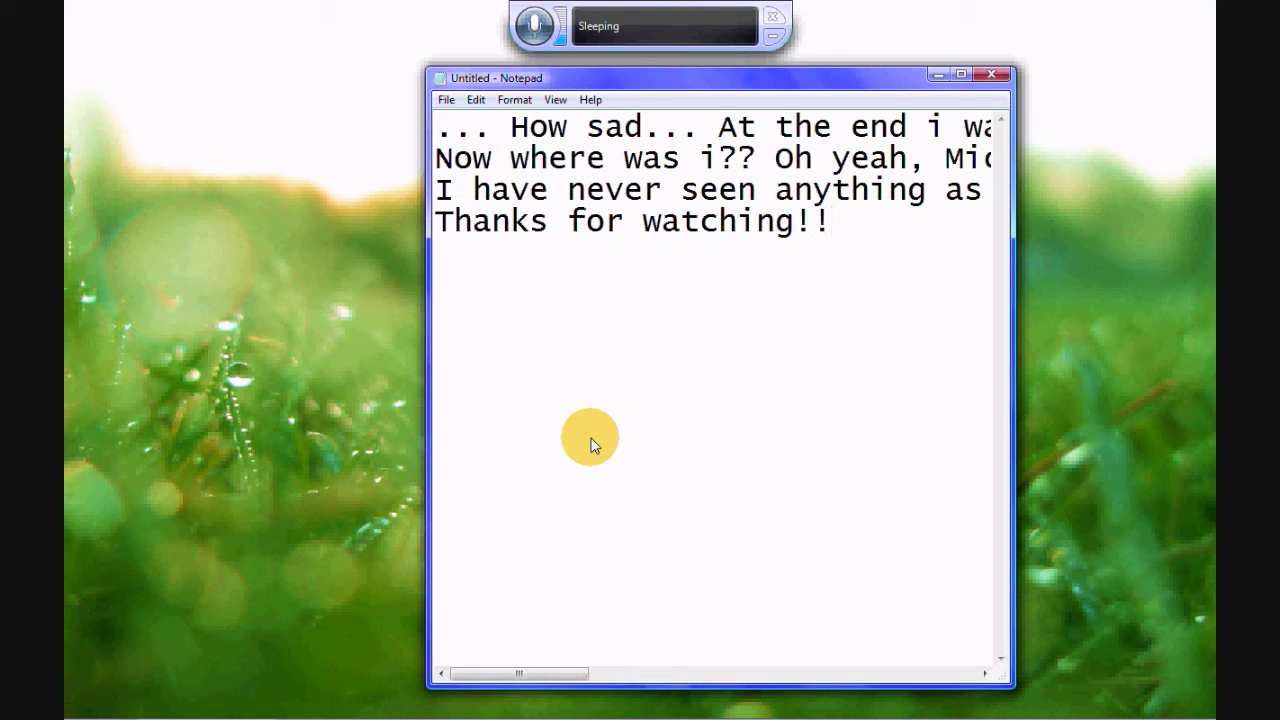
type("And until ")
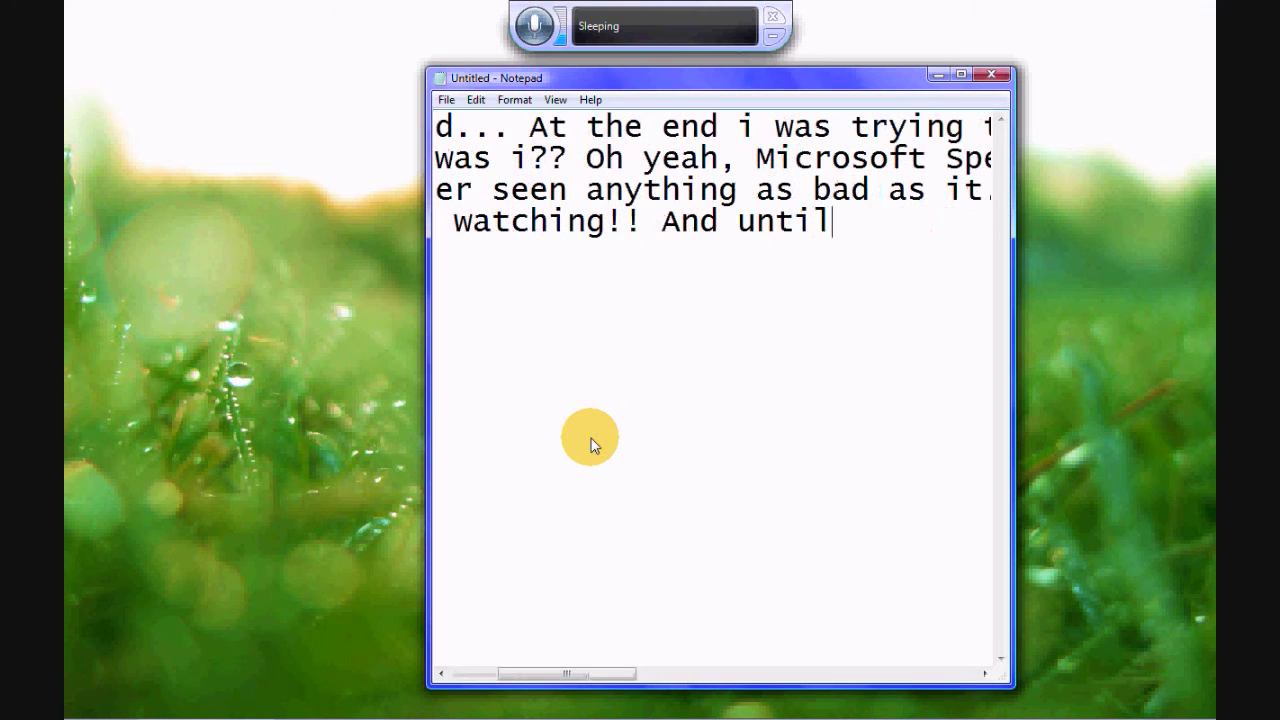
type("Next t")
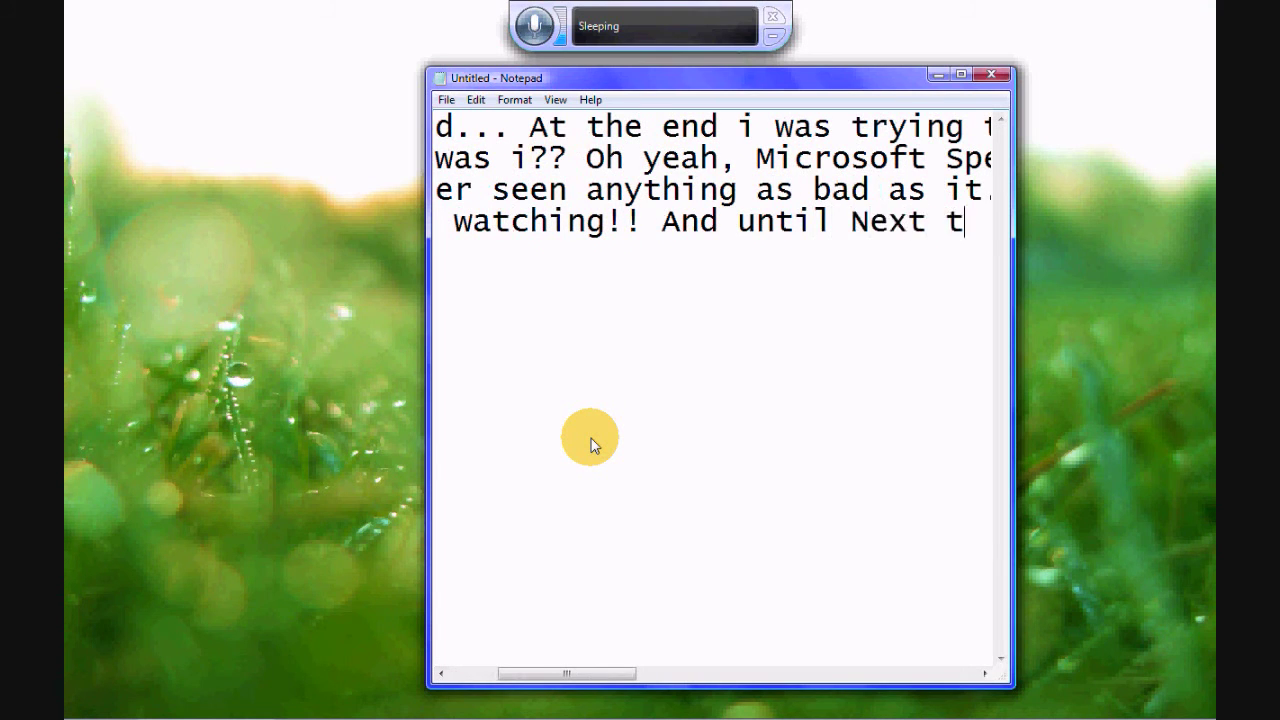
type("ime!")
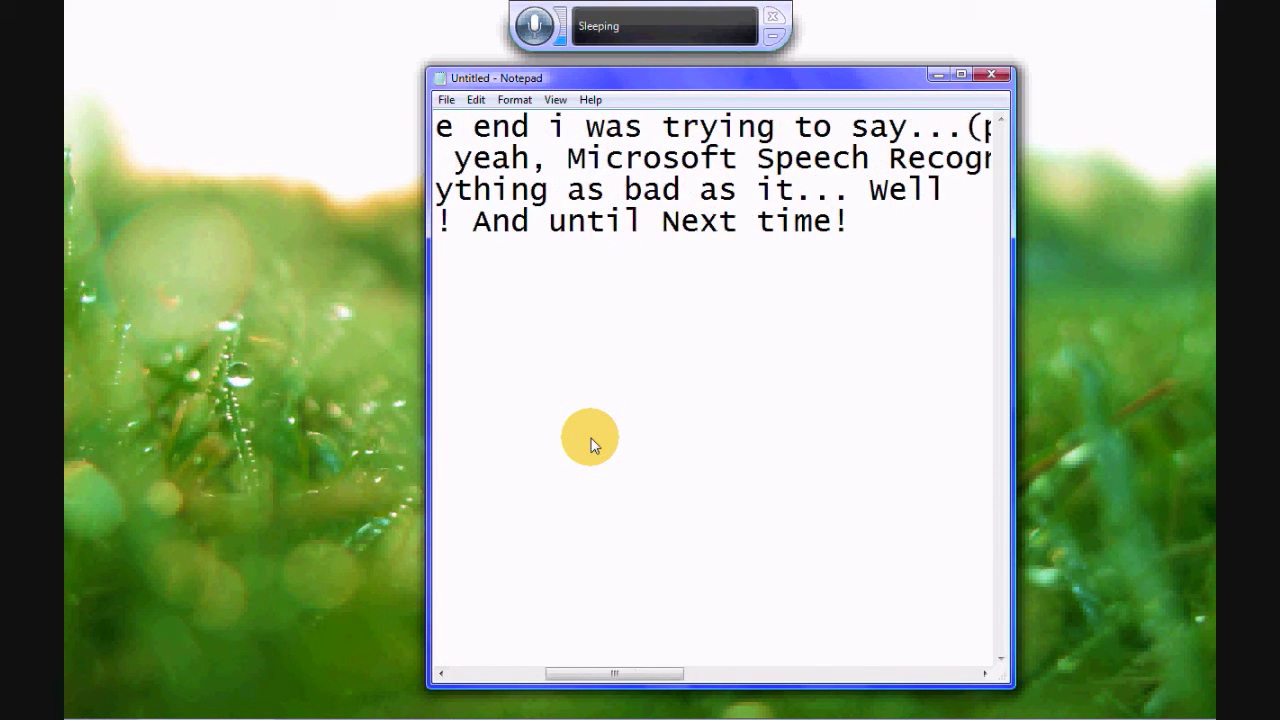
left_click(990, 76)
- Choose Don't Save so the Notepad note is discarded
left_click(660, 375)
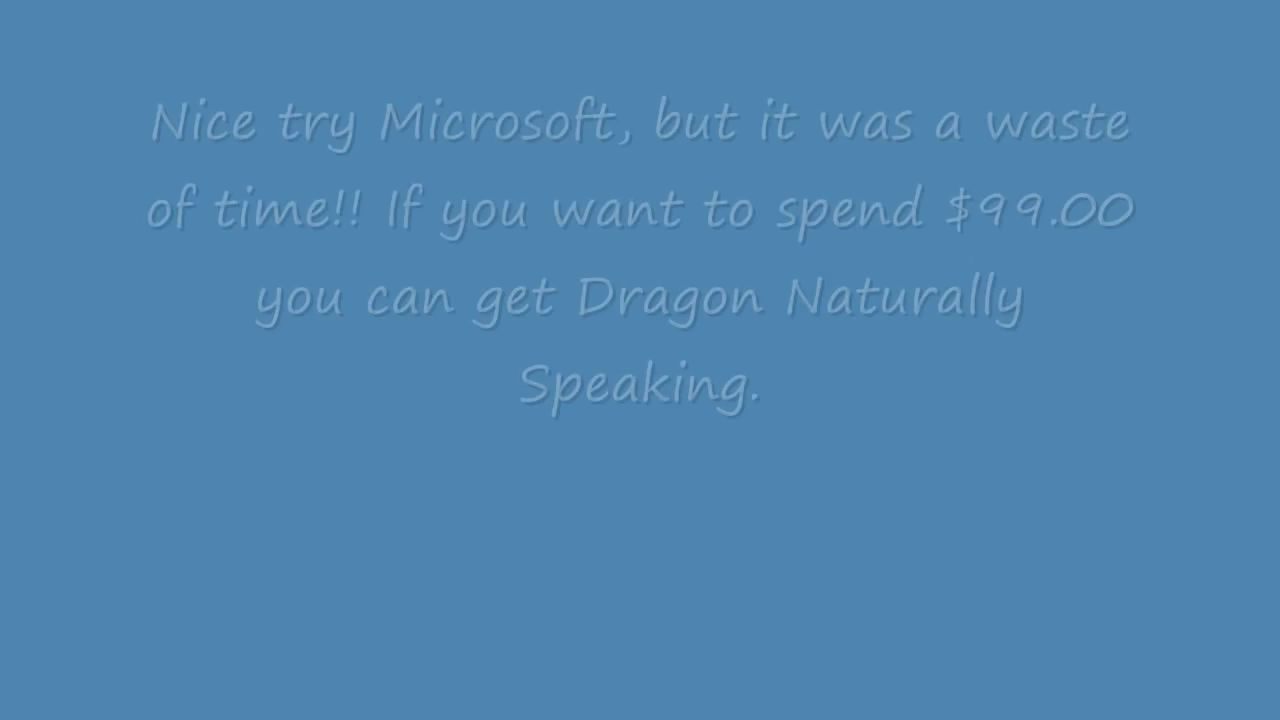